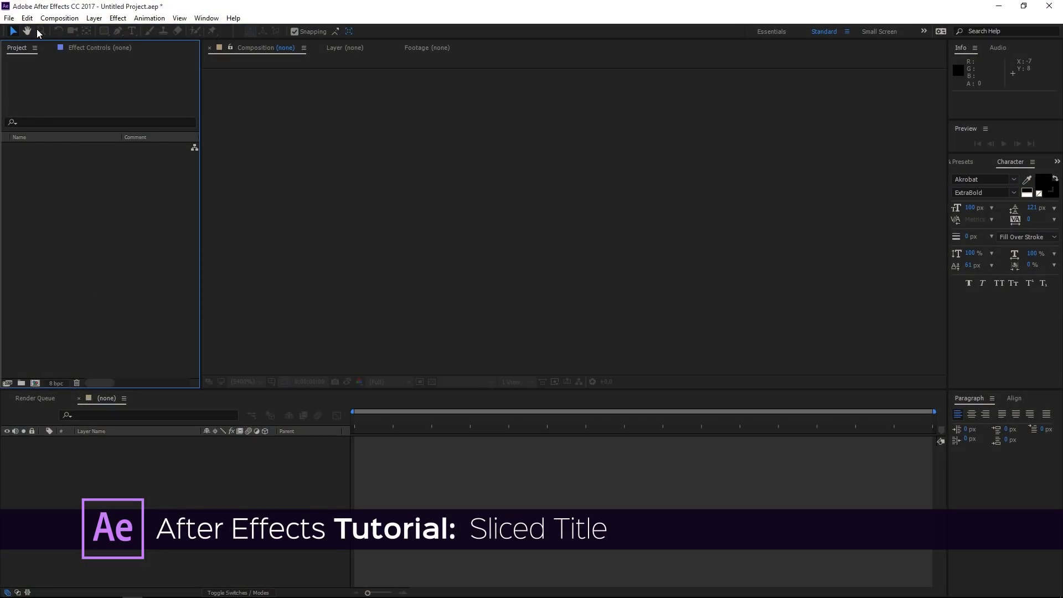
# Create a new 1920×1080 composition named 'Title'
pyautogui.click(60, 18)
pyautogui.click(84, 31)
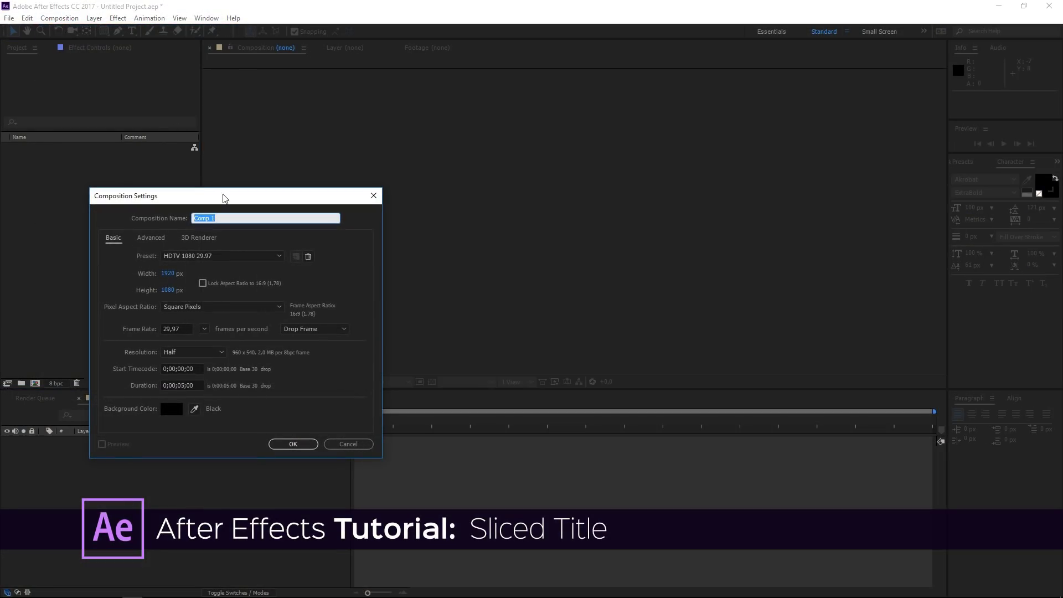
pyautogui.write('Title')
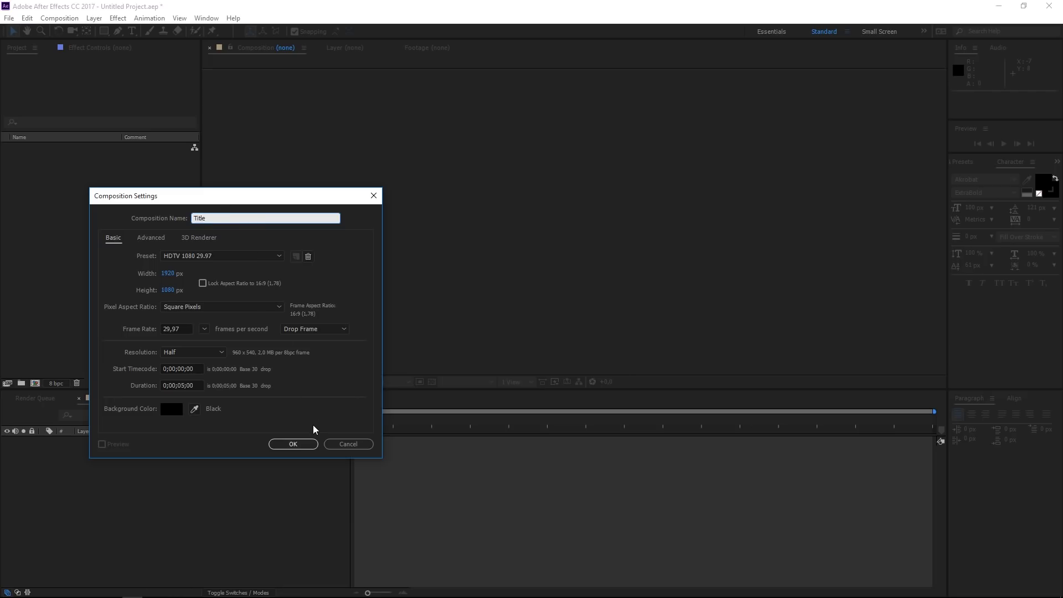
pyautogui.click(306, 446)
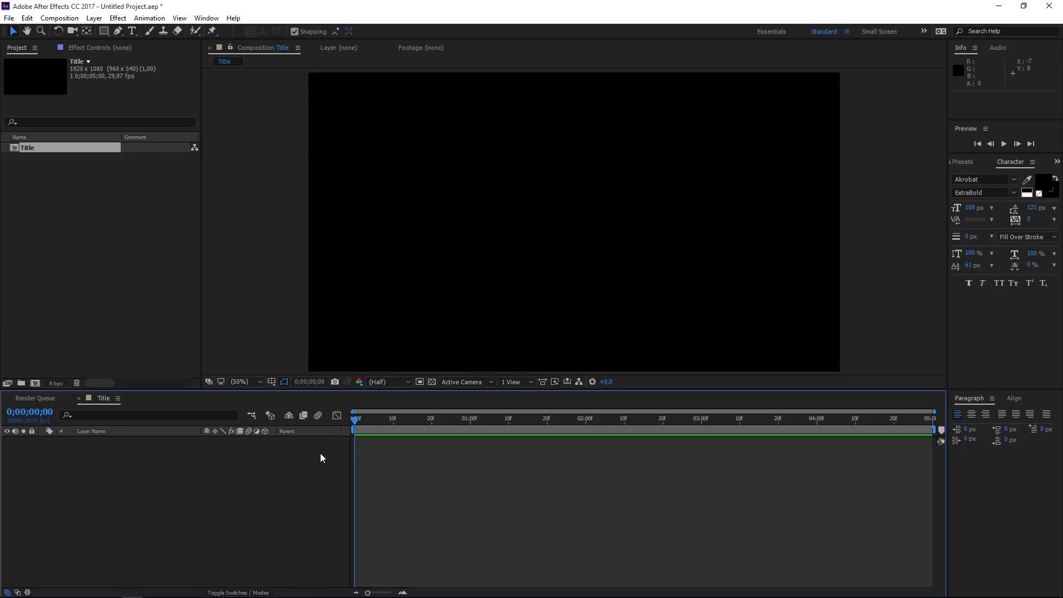
# Add a new shape layer to the Title composition
pyautogui.rightClick(320, 457)
pyautogui.moveTo(428, 471)
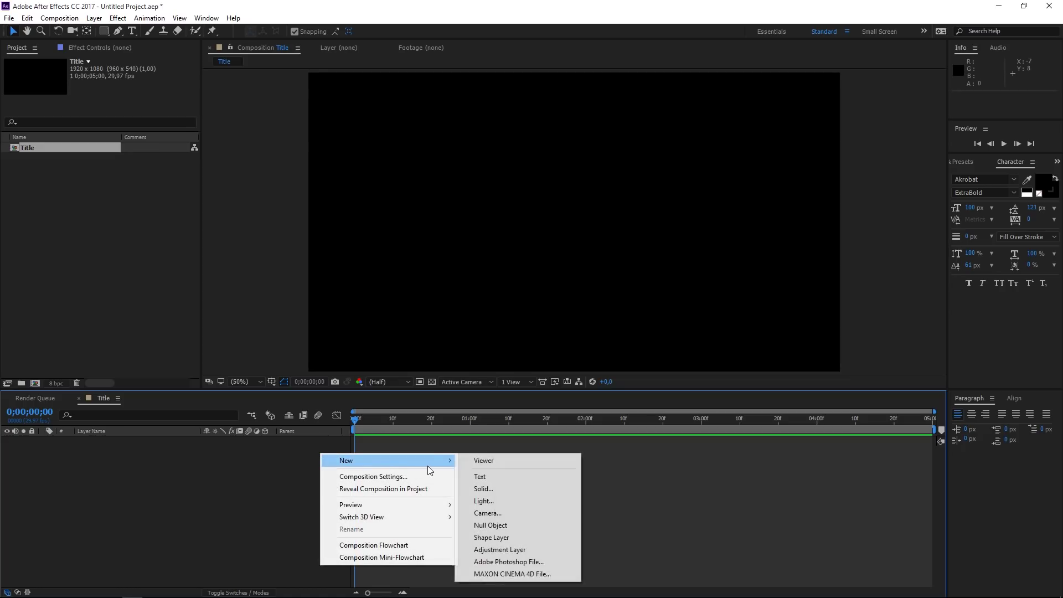
pyautogui.click(475, 536)
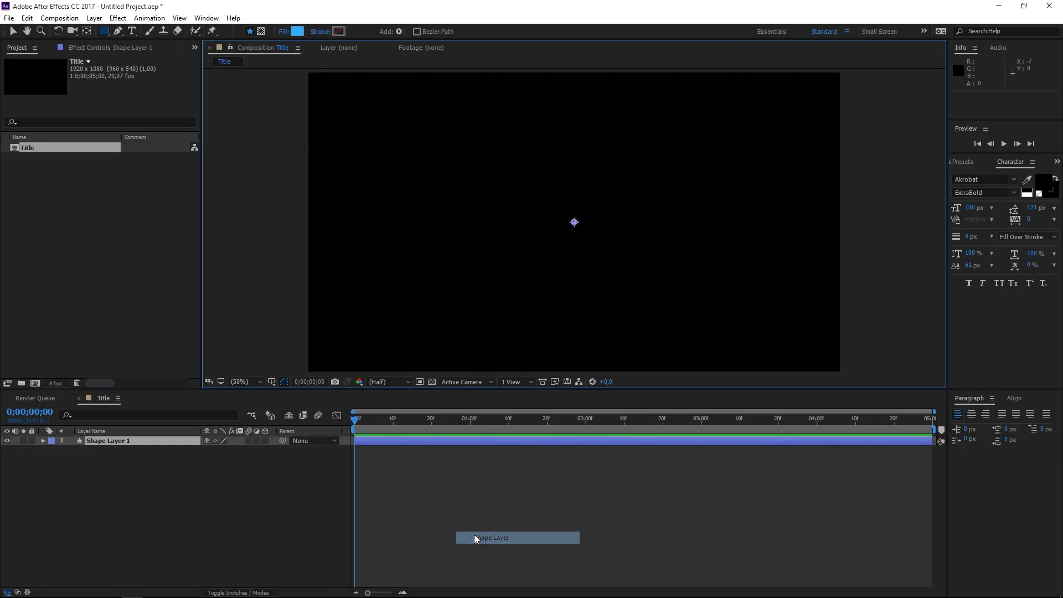
# Rename the shape layer to 'Main Shape'
pyautogui.rightClick(171, 441)
pyautogui.click(212, 589)
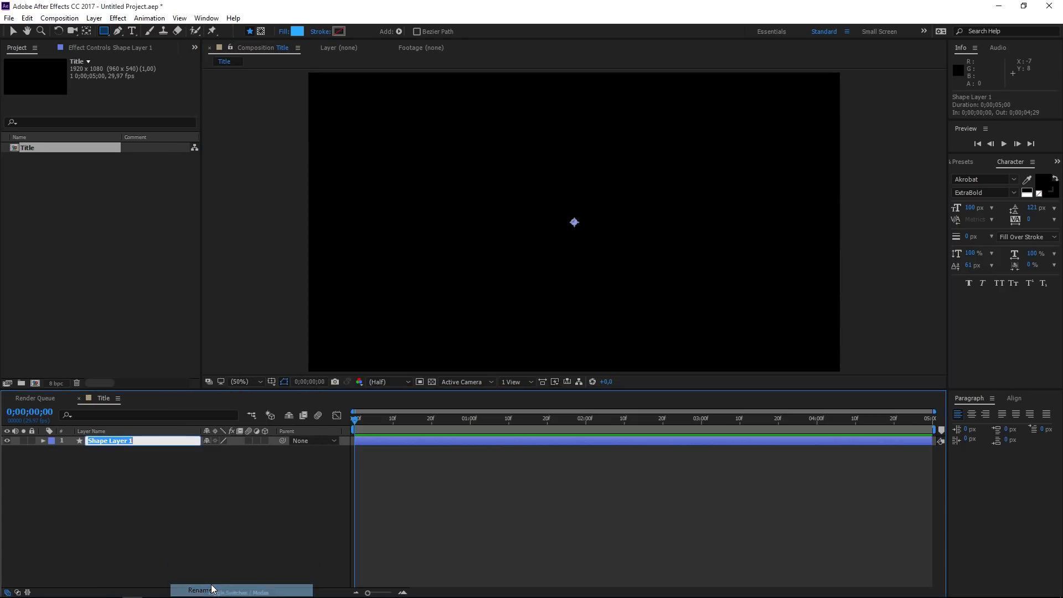
pyautogui.write('Main ')
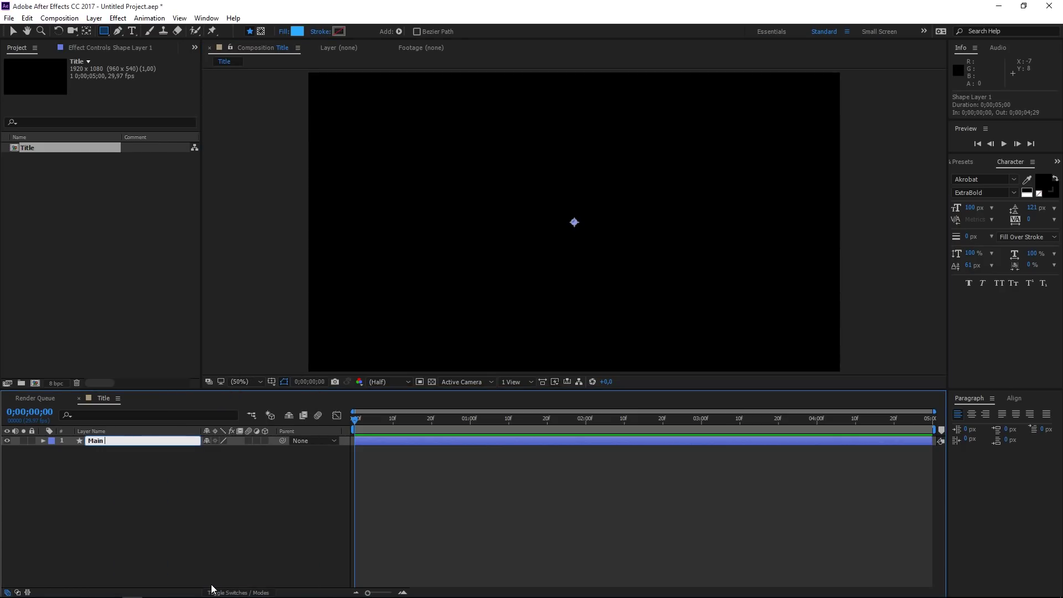
pyautogui.write('Shape')
pyautogui.press('Return')
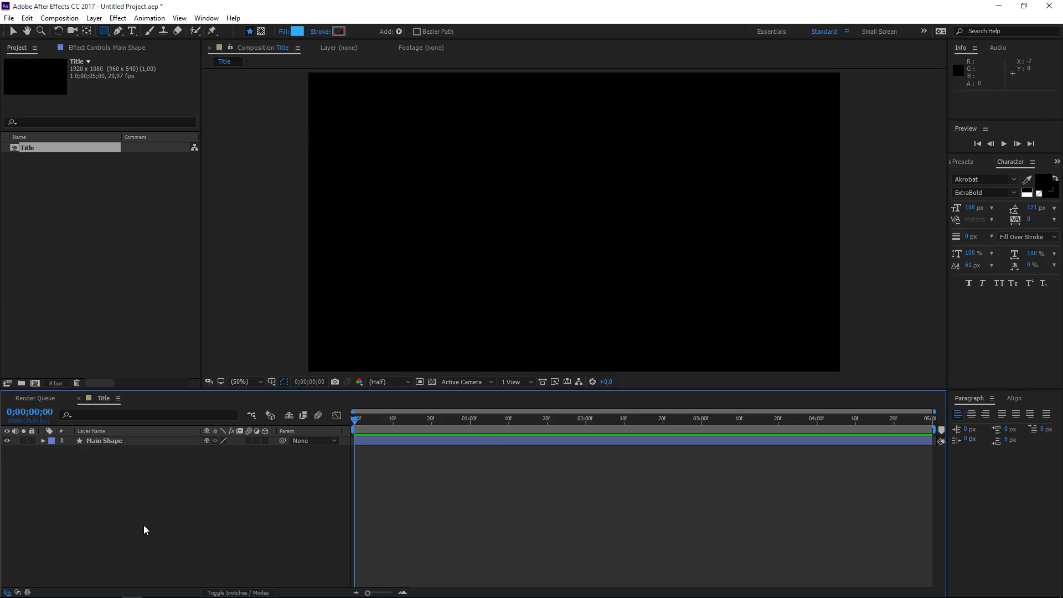
# Add a Rectangle path and a Fill to Main Shape's contents
pyautogui.click(43, 441)
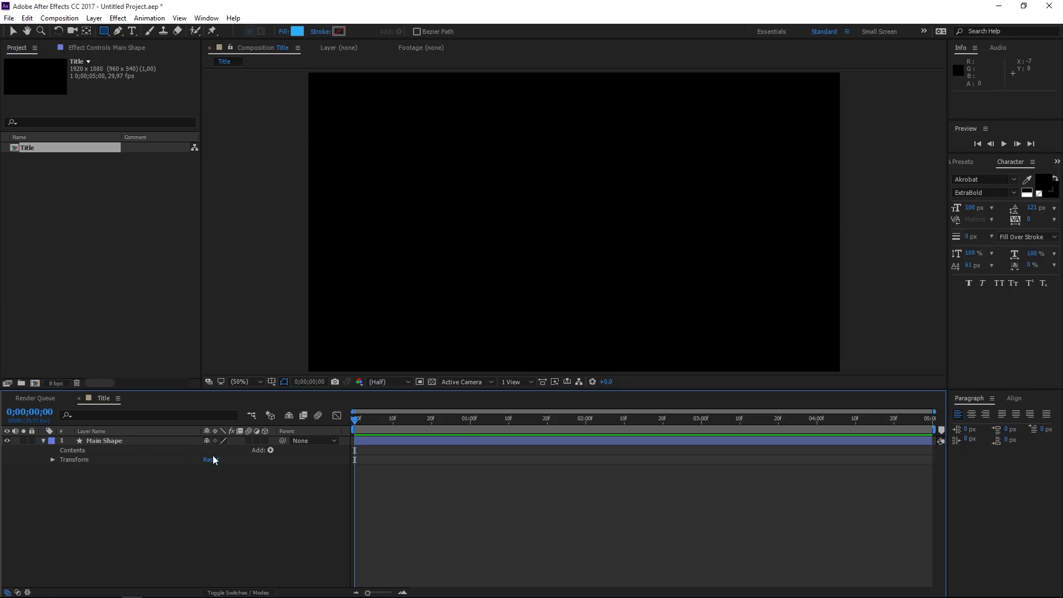
pyautogui.click(270, 450)
pyautogui.click(315, 228)
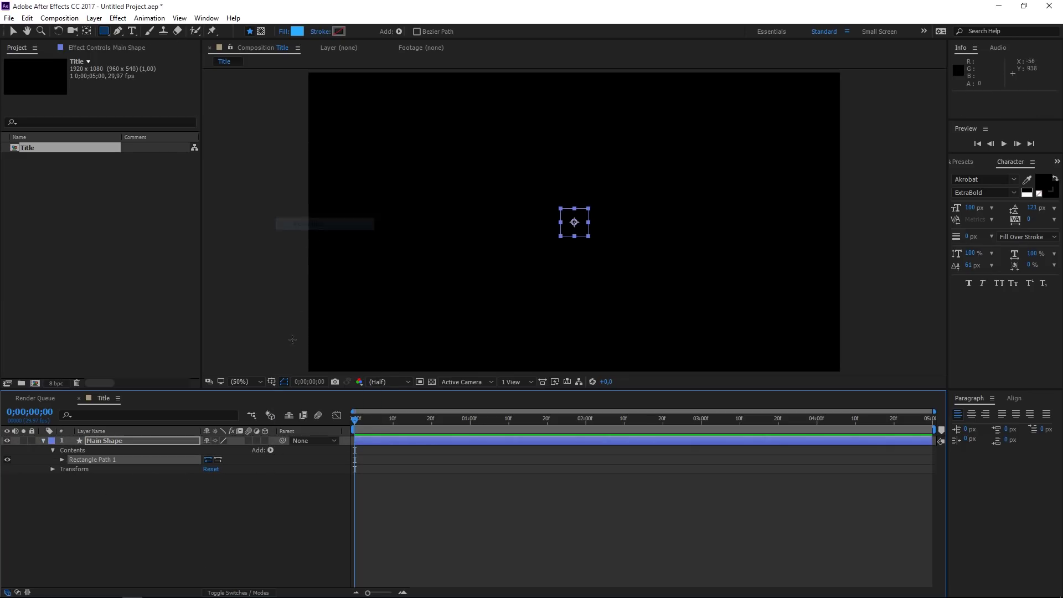
pyautogui.click(271, 450)
pyautogui.click(307, 277)
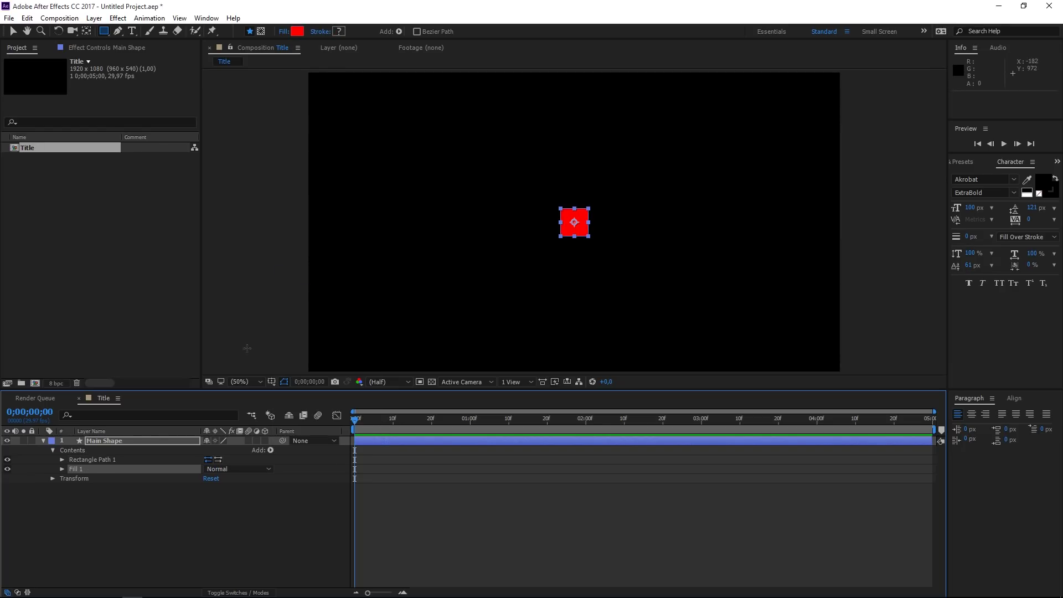
# Set the Fill 1 colour to white
pyautogui.click(62, 469)
pyautogui.click(210, 498)
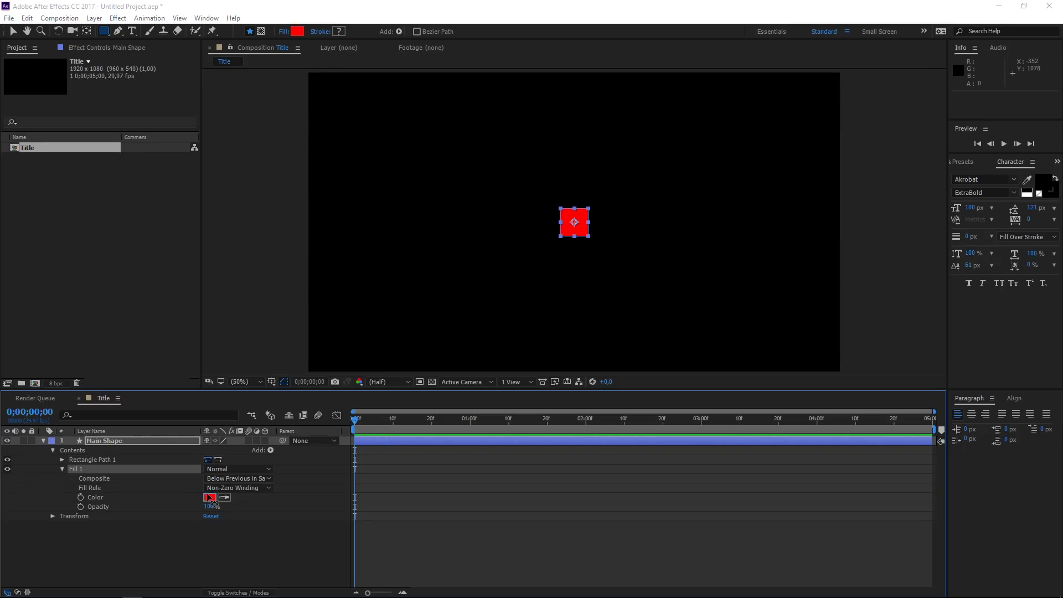
pyautogui.click(349, 350)
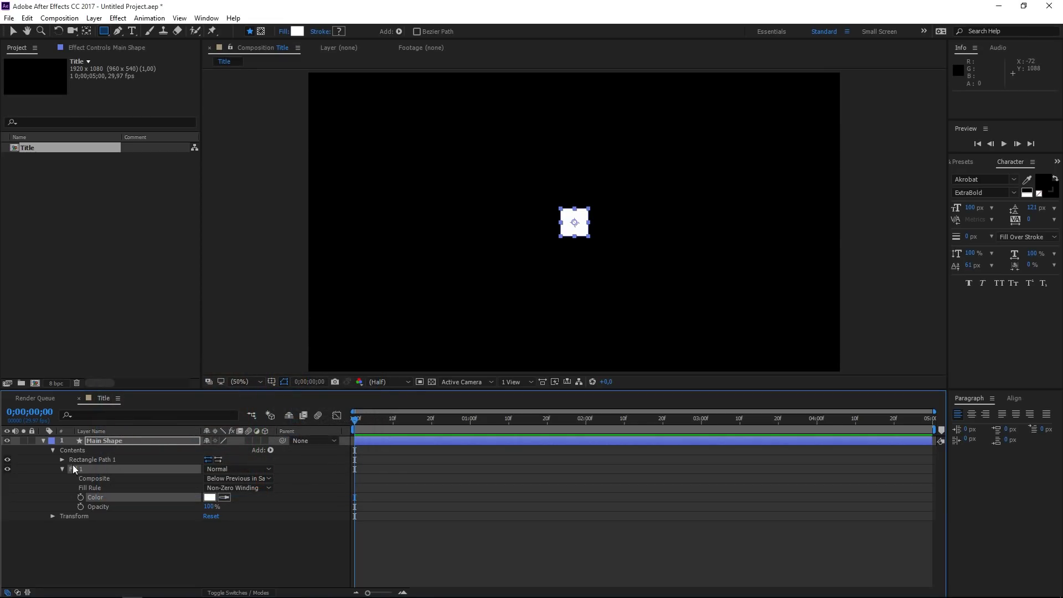
pyautogui.click(62, 469)
# Set Rectangle Path 1 size to 200 × 200
pyautogui.click(62, 459)
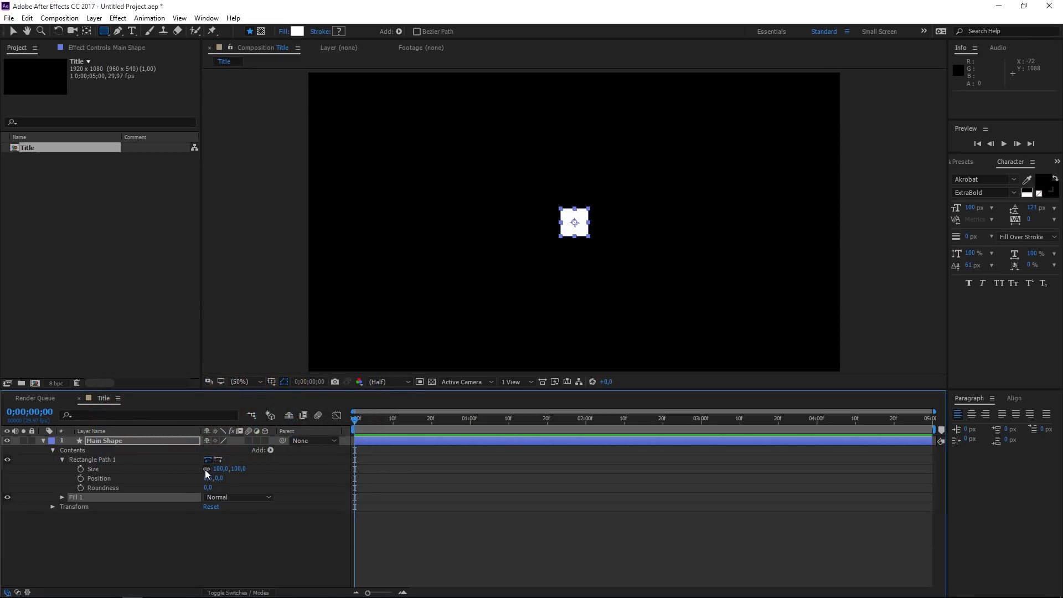
pyautogui.click(219, 469)
pyautogui.write('200')
pyautogui.press('Return')
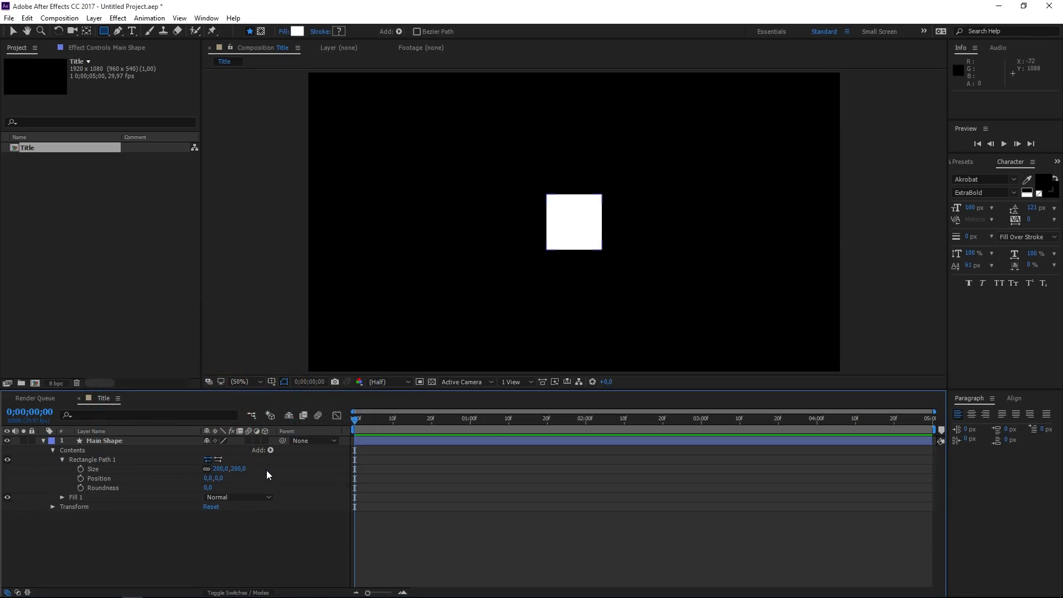
# Duplicate Rectangle Path 1 and set Rectangle Path 2's position to 0,100
pyautogui.click(72, 460)
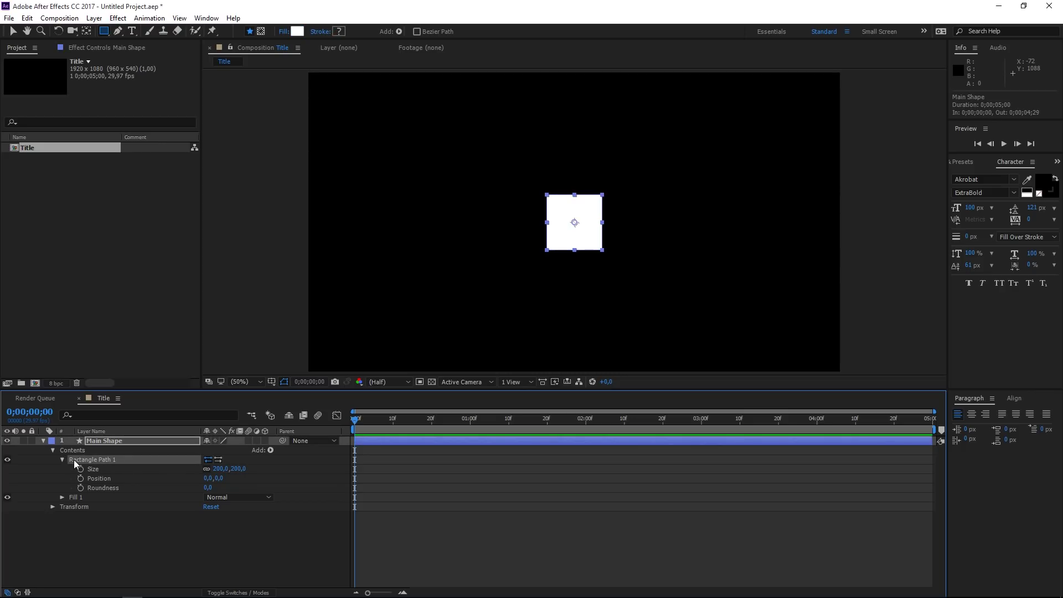
pyautogui.hotkey('ctrl', 'd')
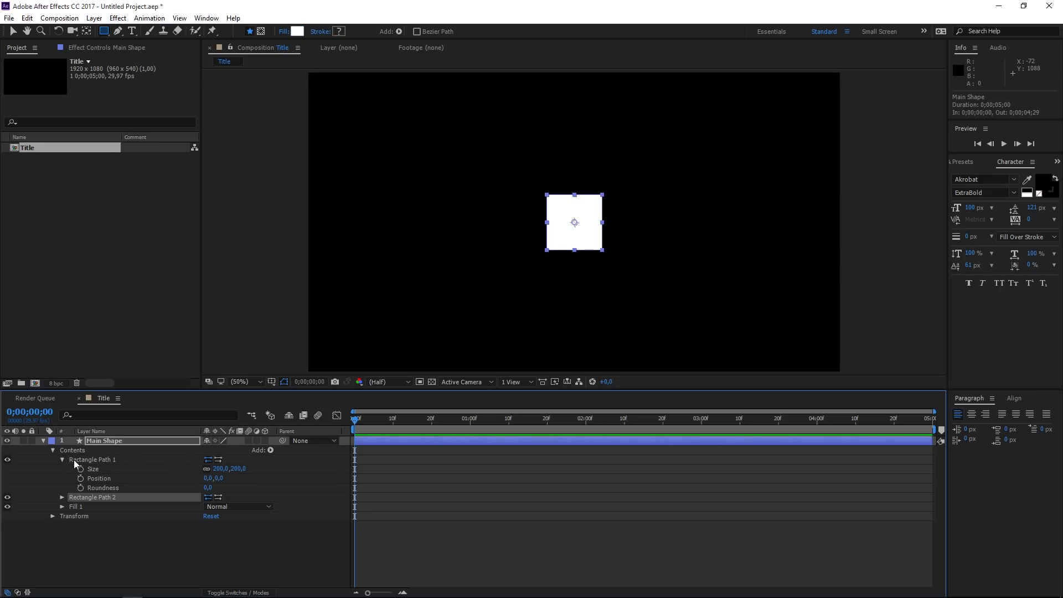
pyautogui.click(62, 497)
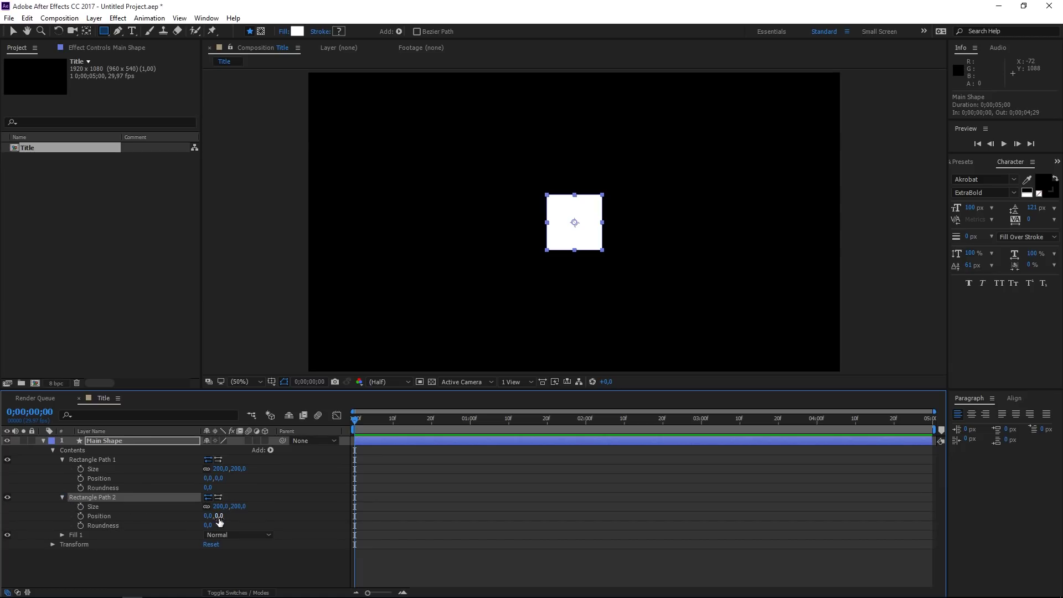
pyautogui.moveTo(220, 515); pyautogui.dragTo(269, 529)
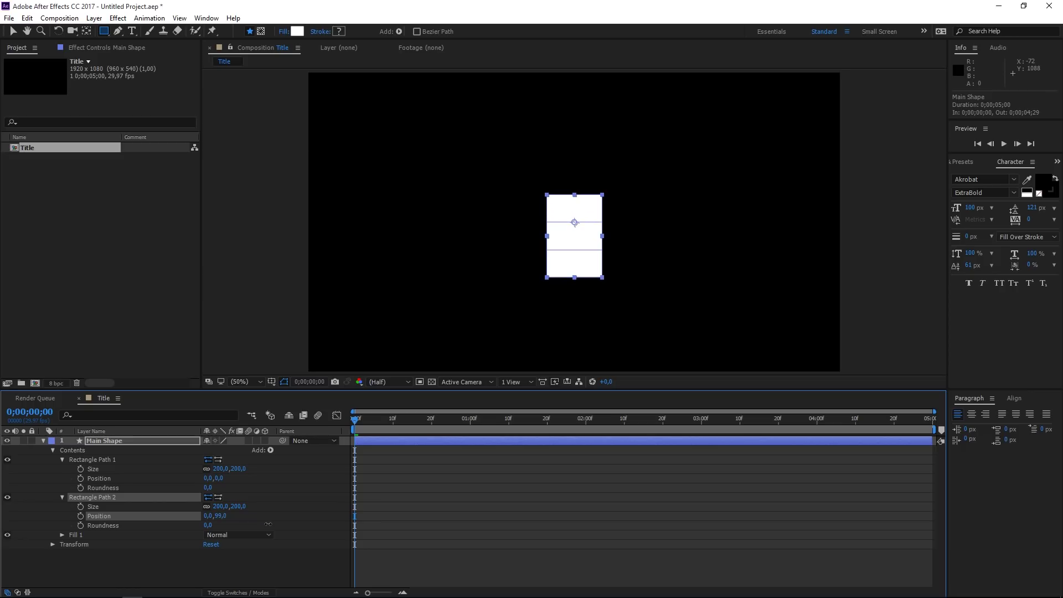
pyautogui.click(221, 516)
pyautogui.write('100')
pyautogui.press('Return')
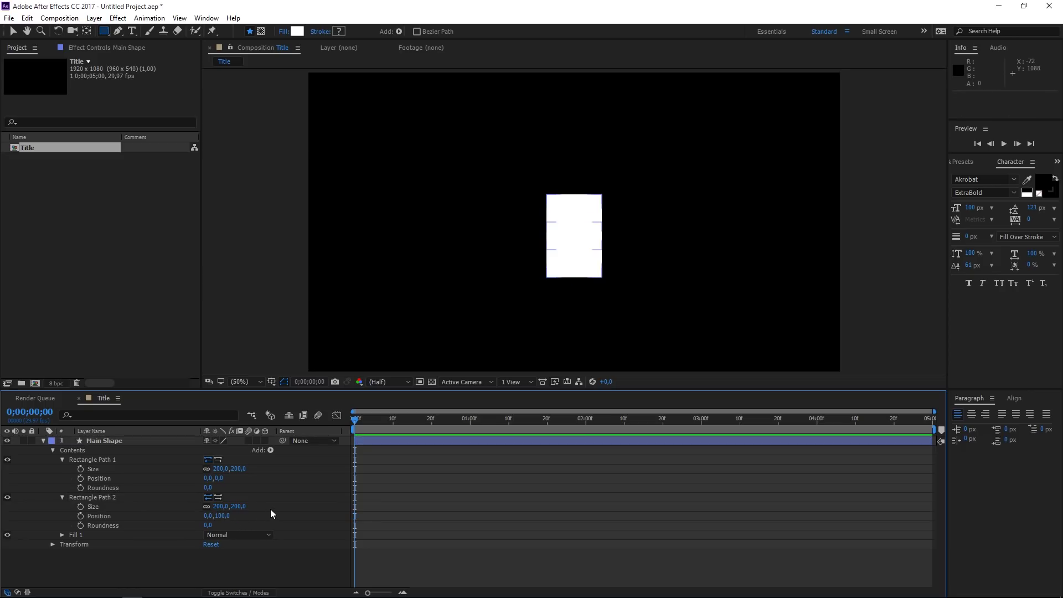
pyautogui.click(138, 497)
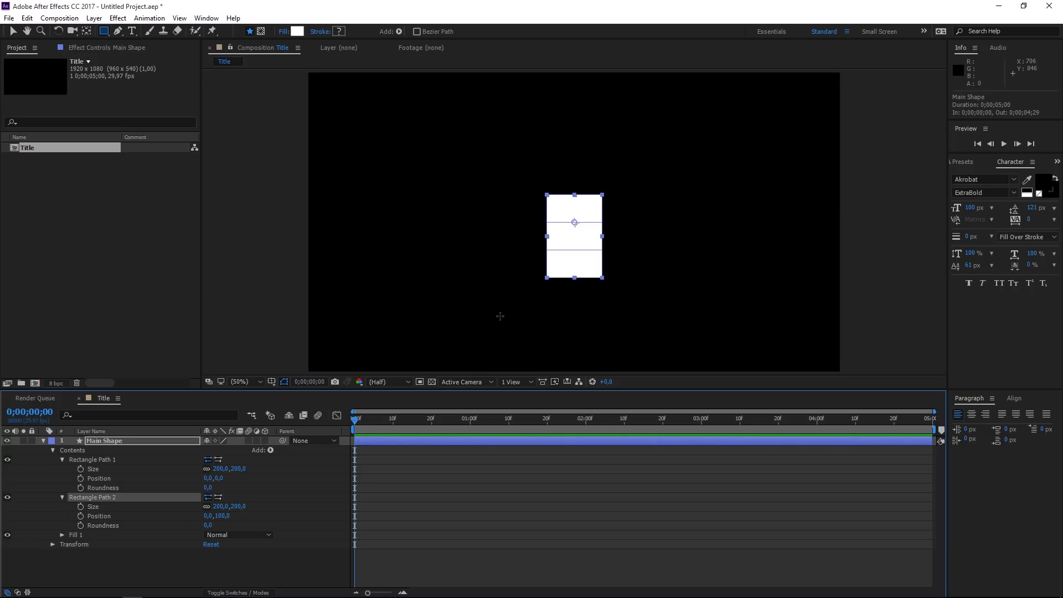
# Add Merge Paths in Intersect mode, test by sliding Rectangle Path 2, then undo the test
pyautogui.click(270, 450)
pyautogui.click(312, 330)
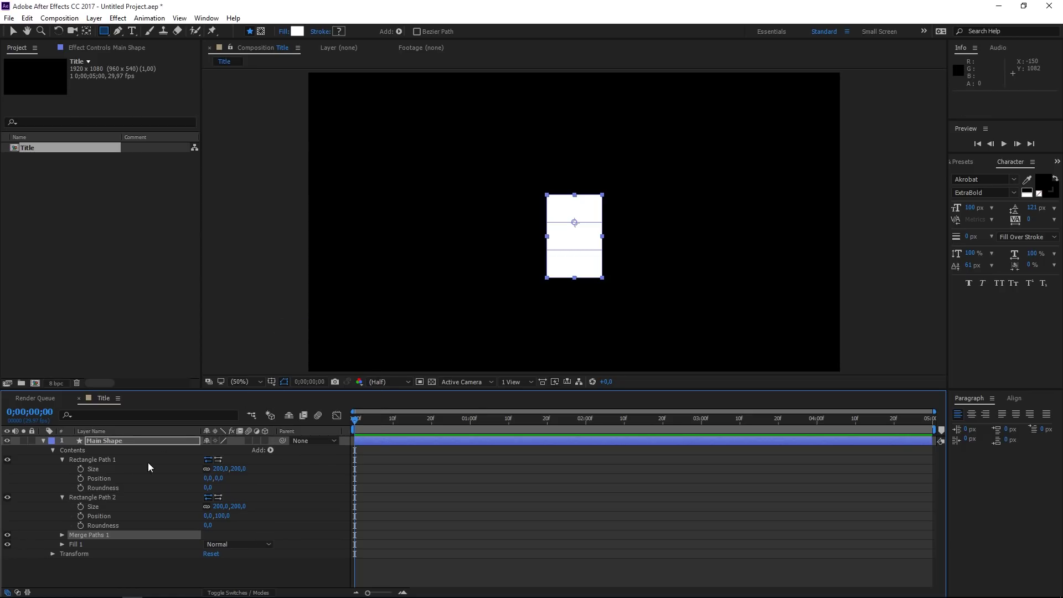
pyautogui.click(62, 535)
pyautogui.click(228, 544)
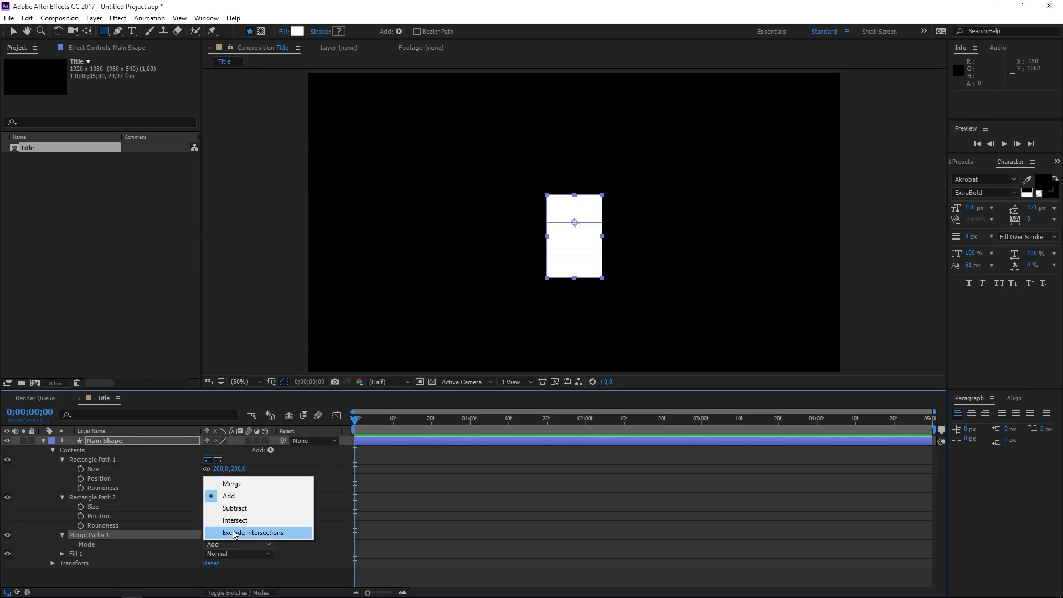
pyautogui.click(235, 521)
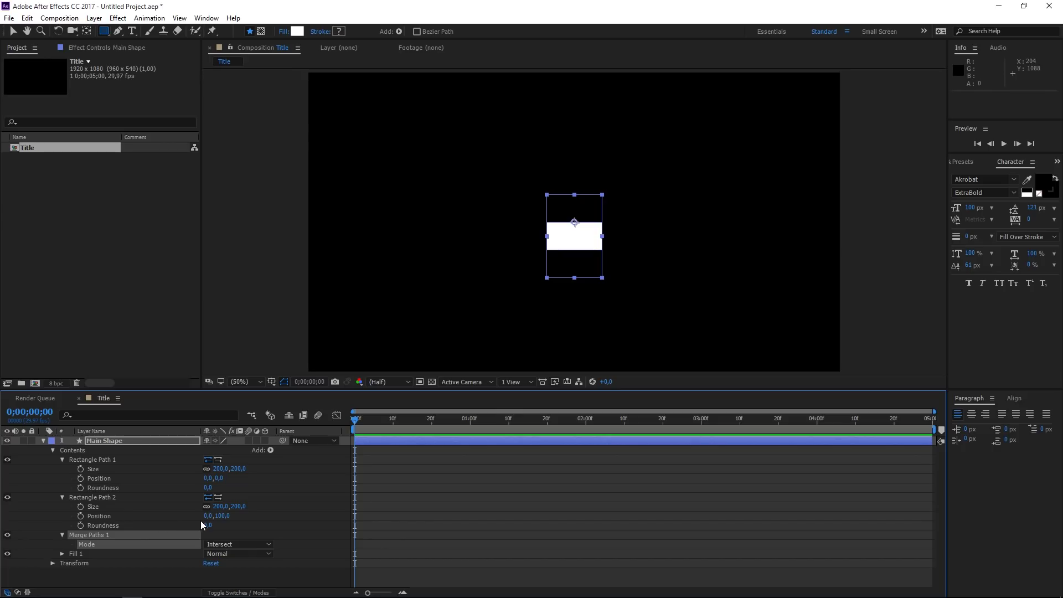
pyautogui.moveTo(208, 520); pyautogui.dragTo(163, 545)
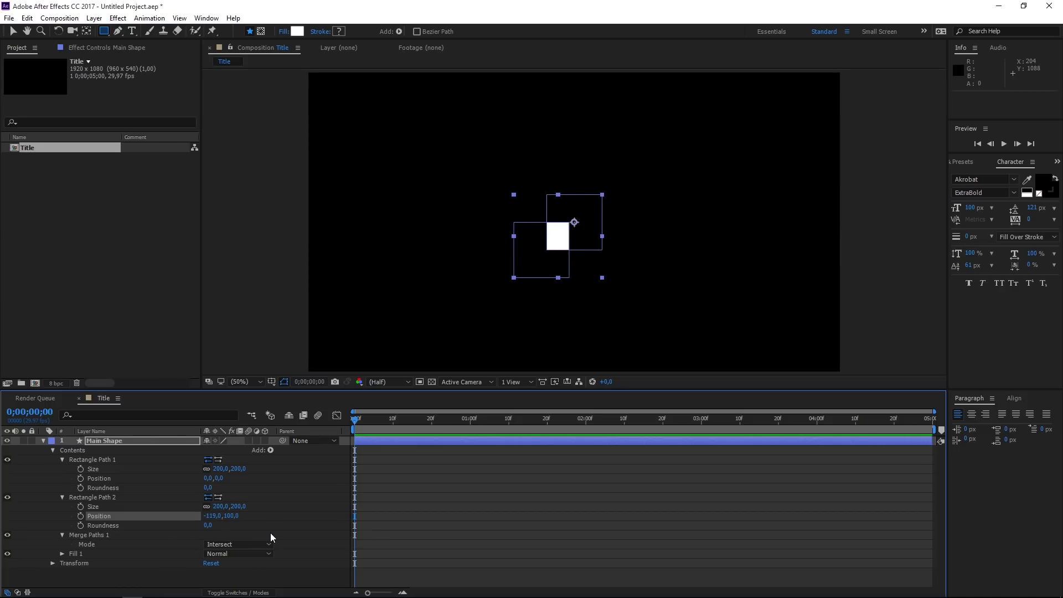
pyautogui.hotkey('ctrl', 'z')
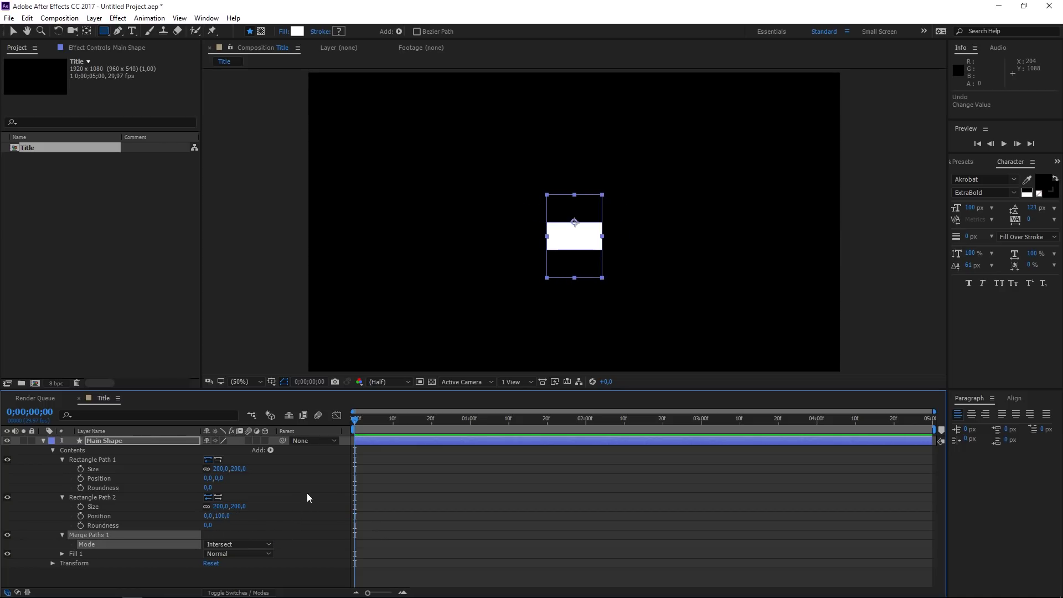
# Keyframe Rectangle Path 2's position at frame 10, then set x to -200 at frame 0
pyautogui.click(394, 419)
pyautogui.click(80, 516)
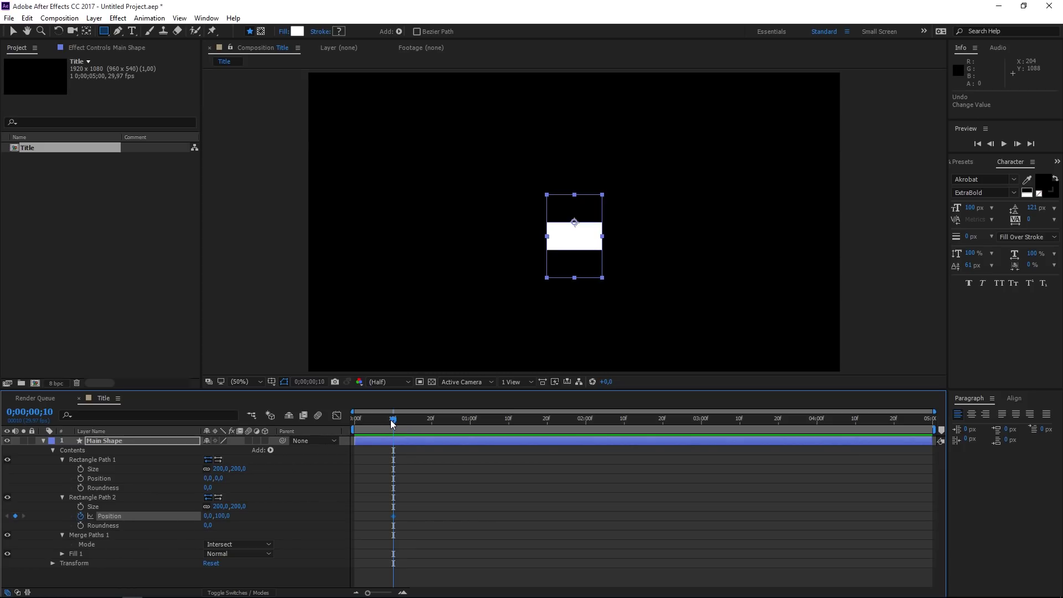
pyautogui.moveTo(392, 424); pyautogui.dragTo(349, 437)
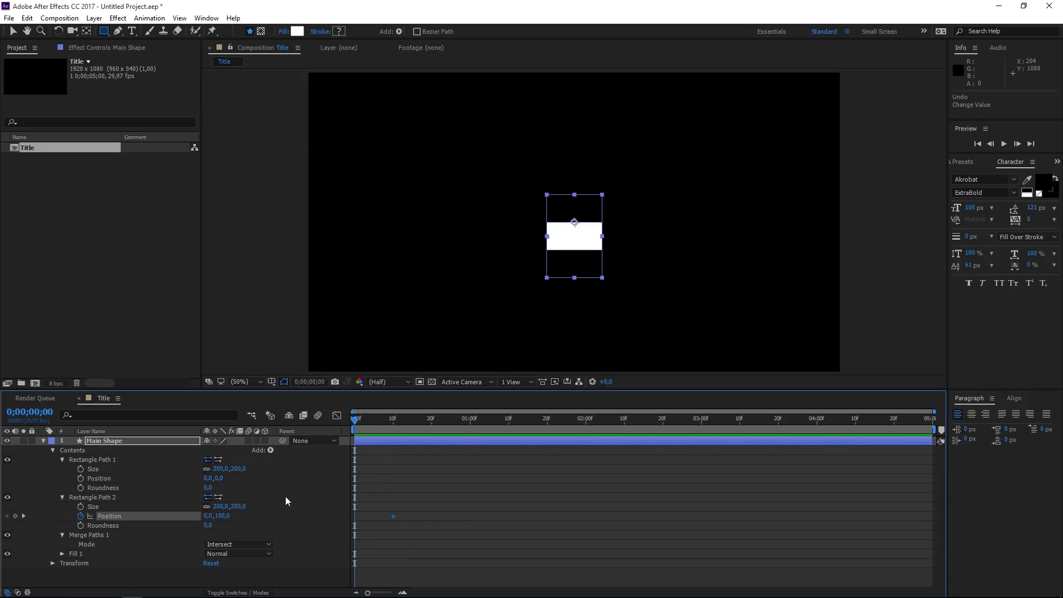
pyautogui.click(207, 516)
pyautogui.write('-200')
pyautogui.click(273, 520)
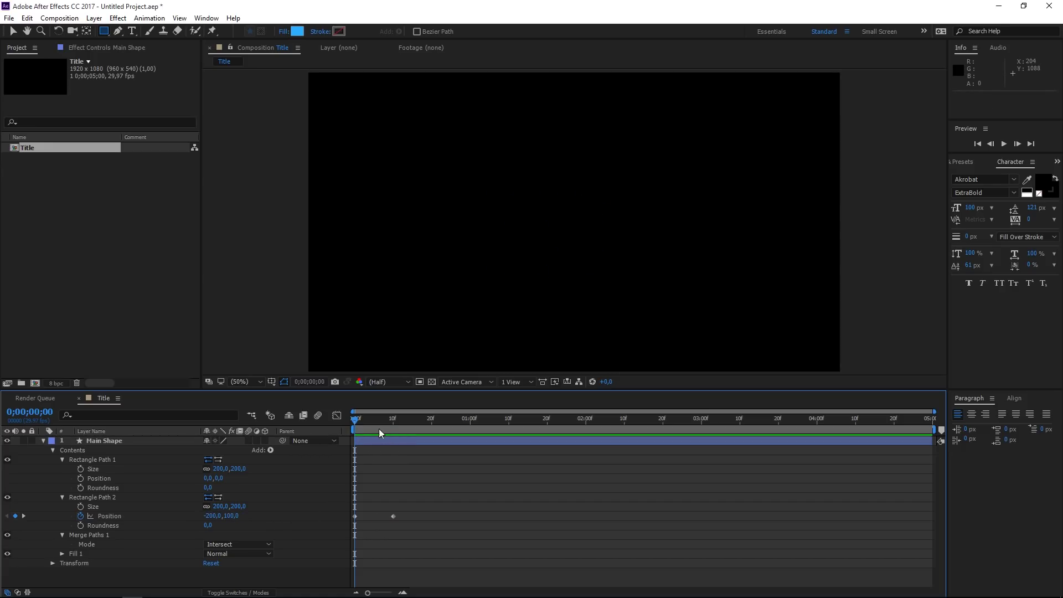
# Scrub and preview the white band sliding into view
pyautogui.moveTo(355, 424); pyautogui.dragTo(321, 447)
pyautogui.press('space')
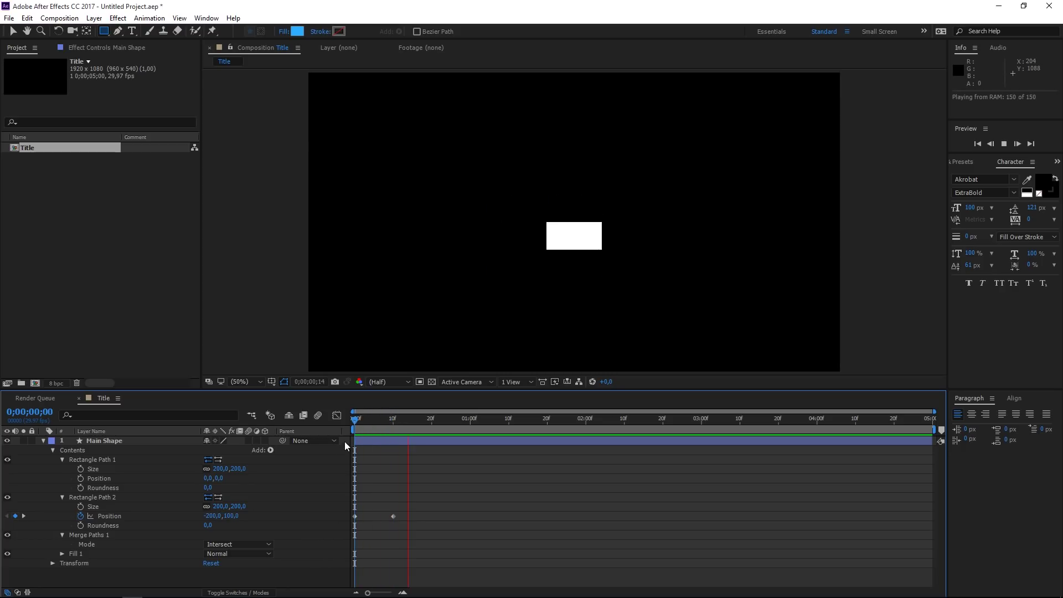
pyautogui.press('space')
# Easy-ease both Position keyframes and drag the speed-graph influence for a fast start, slow stop
pyautogui.moveTo(441, 508); pyautogui.dragTo(352, 518)
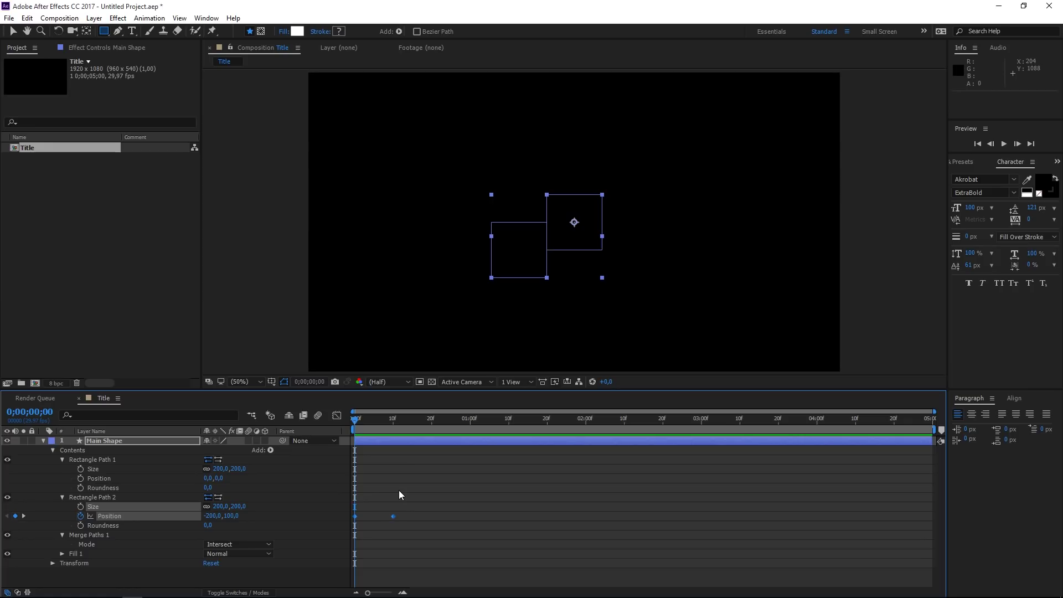
pyautogui.press('F9')
pyautogui.click(341, 420)
pyautogui.rightClick(393, 481)
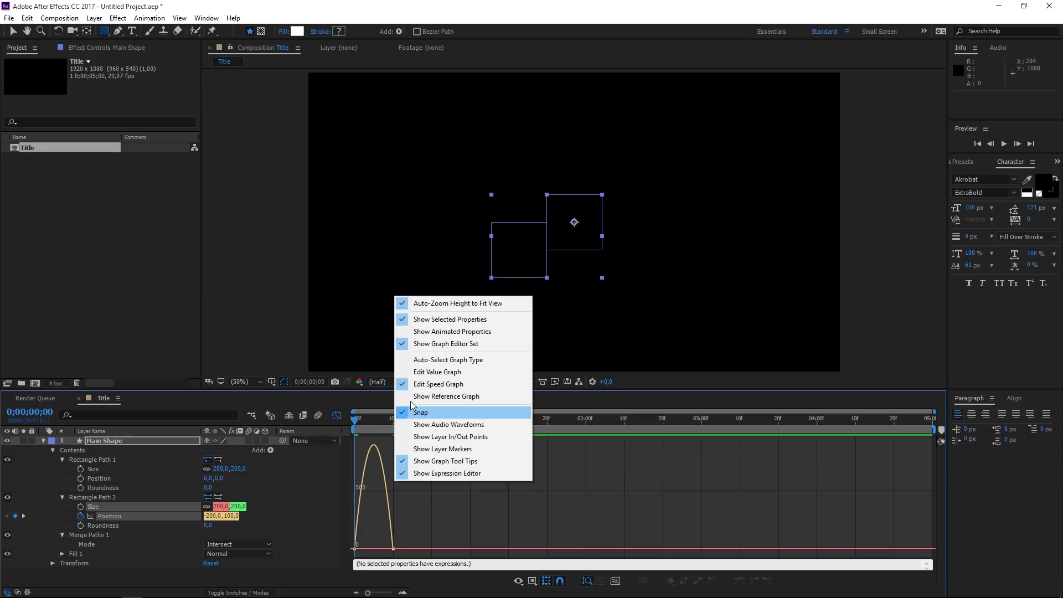
pyautogui.click(445, 386)
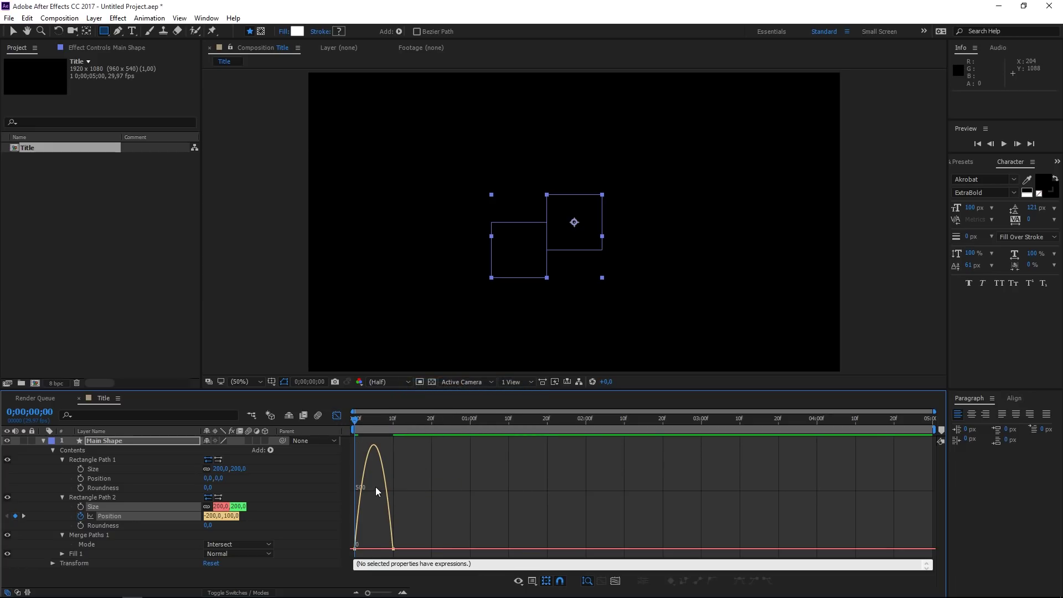
pyautogui.click(385, 501)
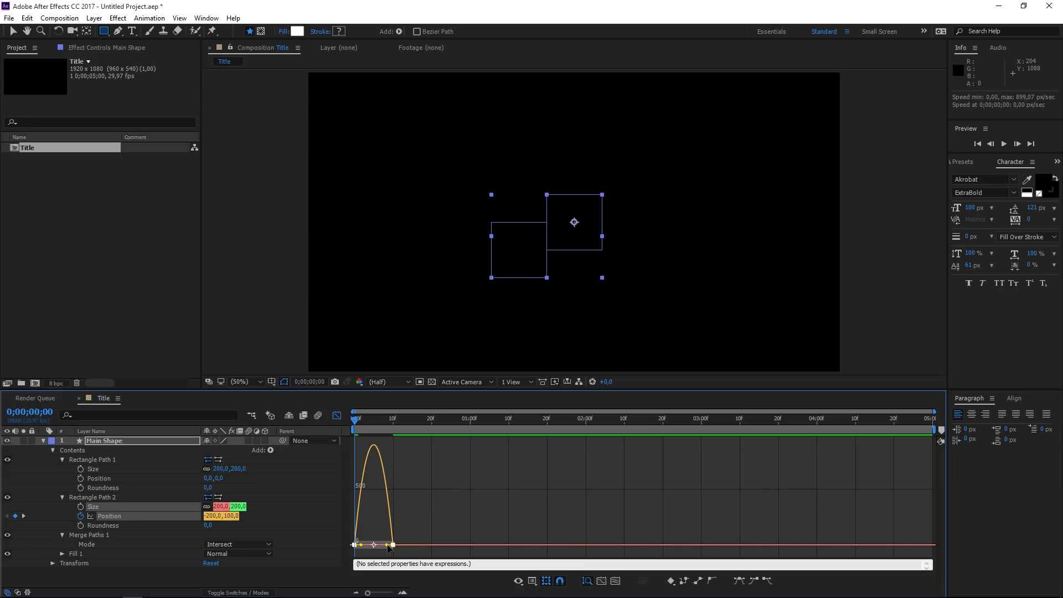
pyautogui.moveTo(389, 547); pyautogui.dragTo(374, 549)
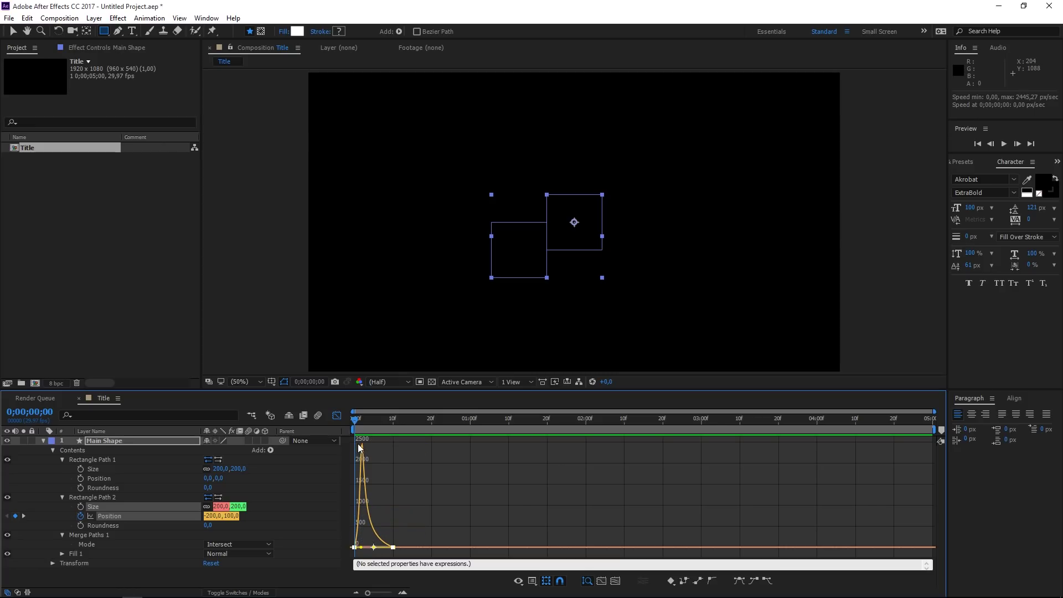
pyautogui.click(337, 416)
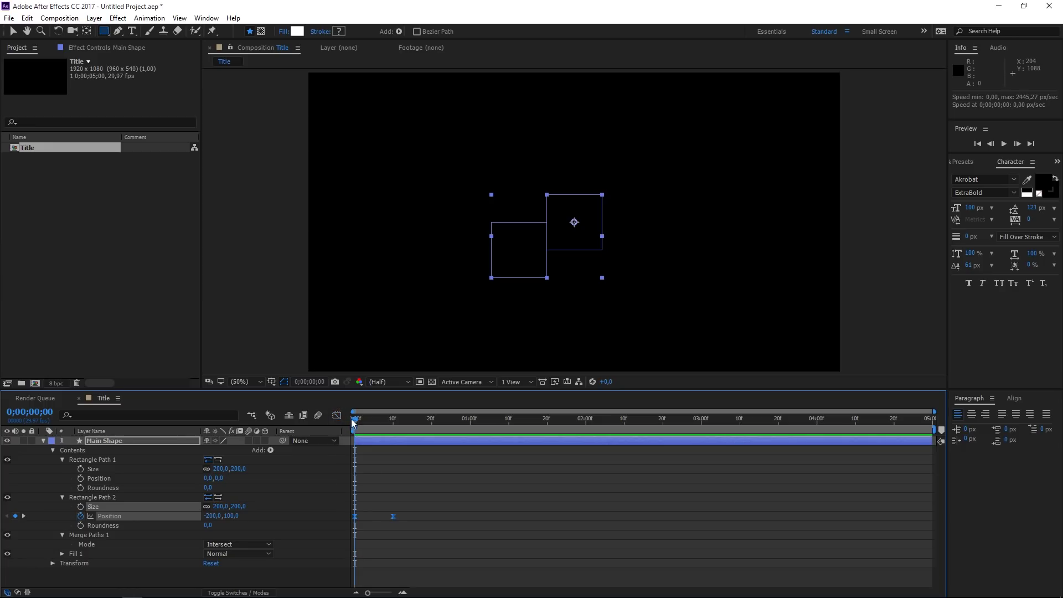
pyautogui.press('space')
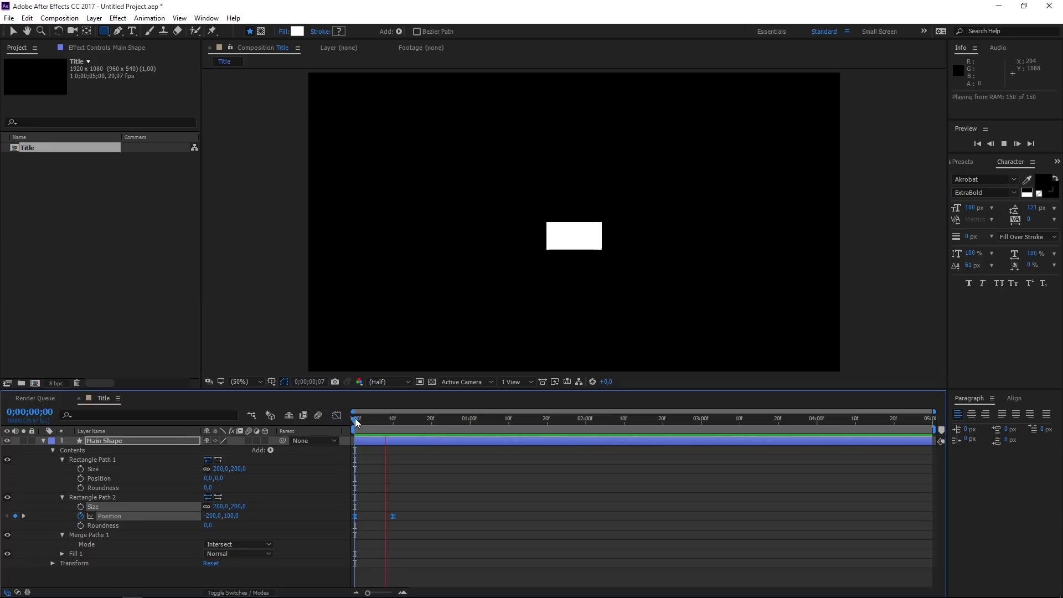
# Add a Repeater to Main Shape with 2 copies
pyautogui.moveTo(357, 422); pyautogui.dragTo(378, 424)
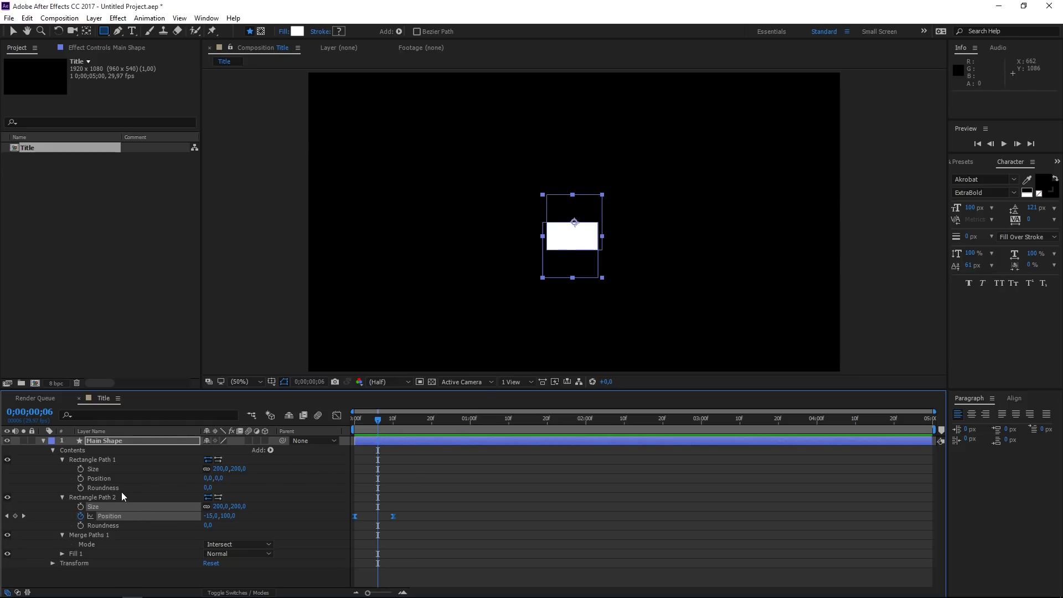
pyautogui.click(269, 449)
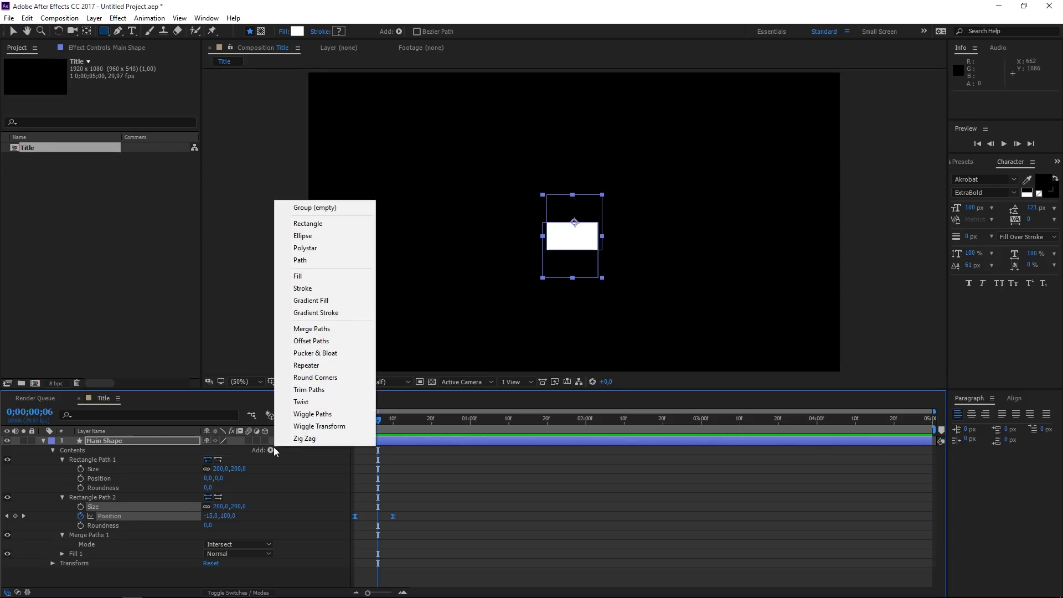
pyautogui.click(312, 365)
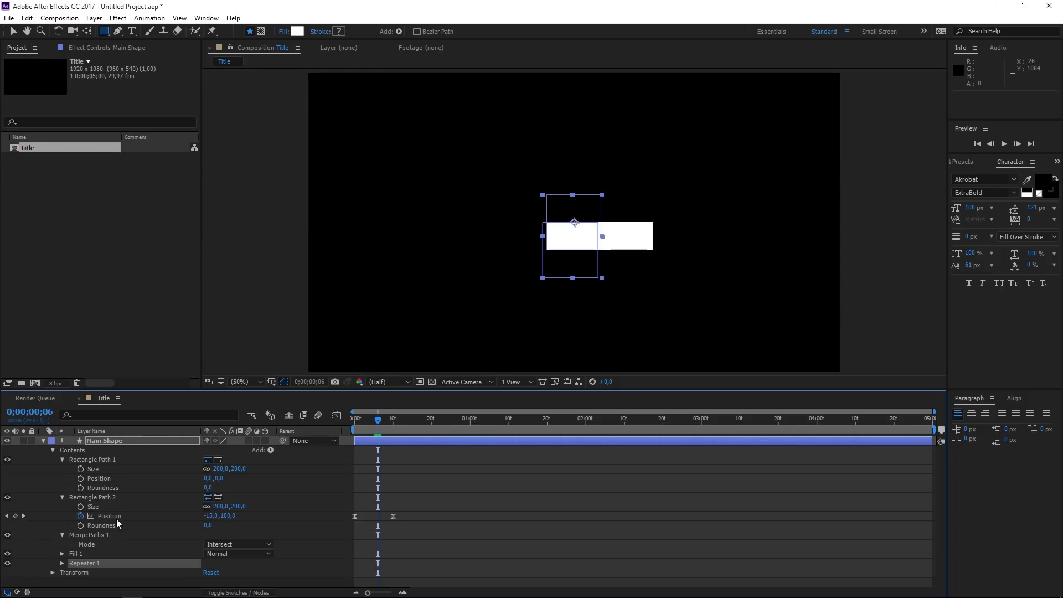
pyautogui.click(62, 563)
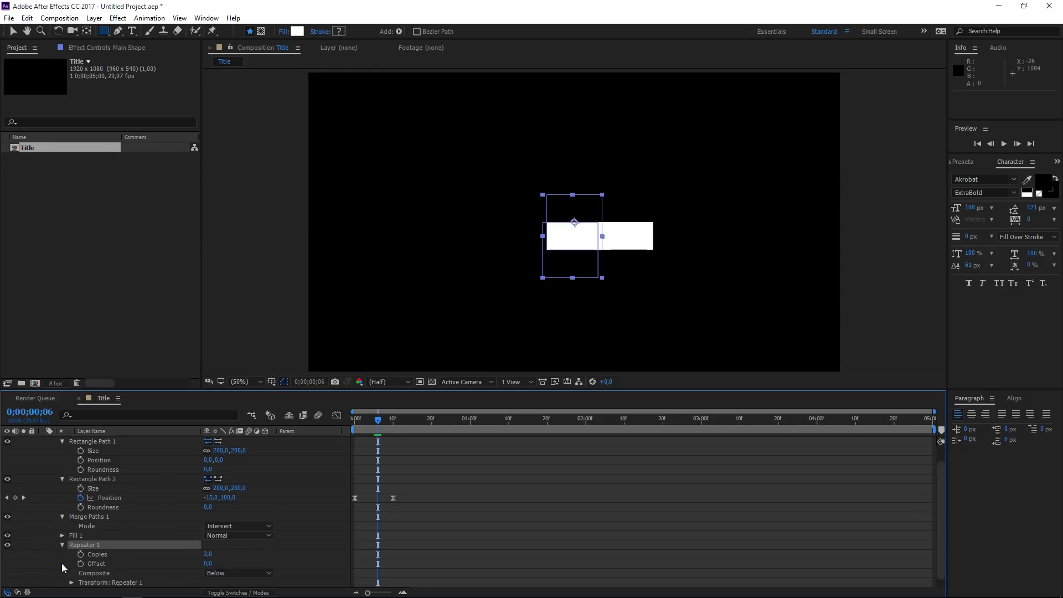
pyautogui.click(208, 554)
pyautogui.write('2')
pyautogui.click(238, 551)
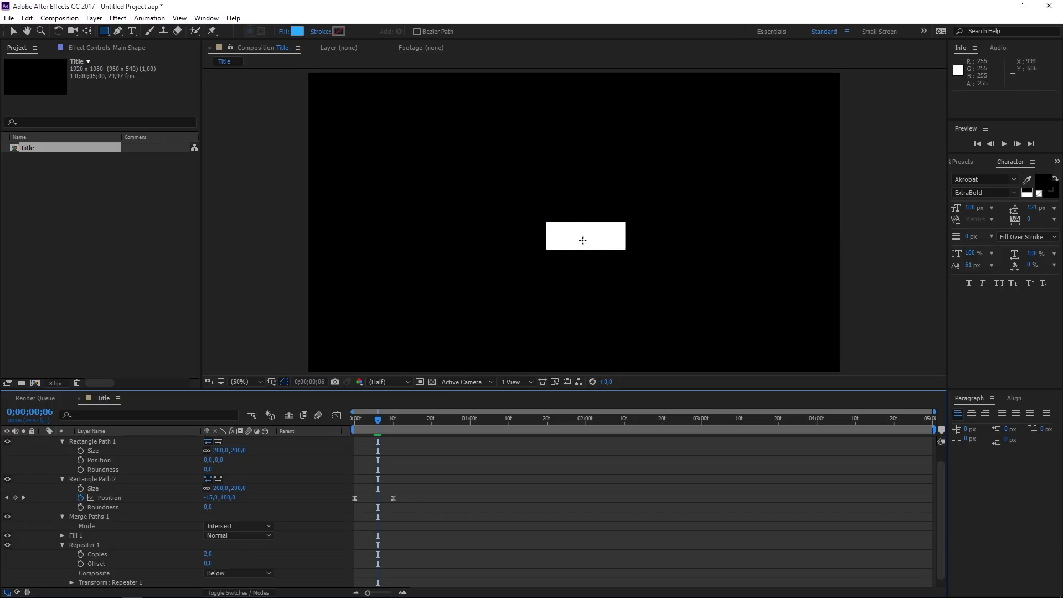
# Set the Repeater transform position to 0,0 and rotation to 180°
pyautogui.click(280, 443)
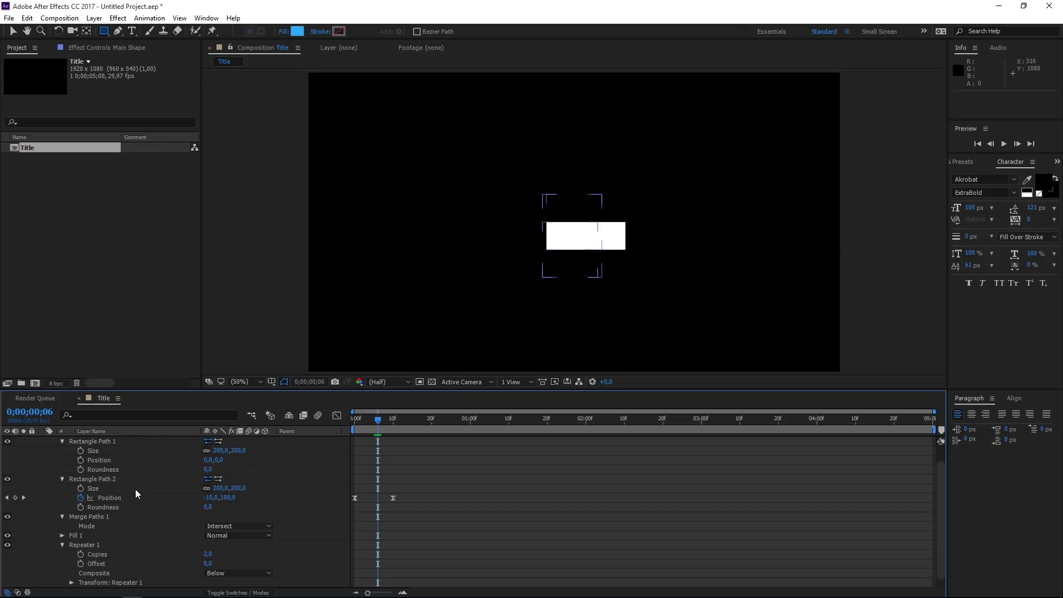
pyautogui.scroll(-1, 85, 546)
pyautogui.click(71, 573)
pyautogui.scroll(-3, 93, 533)
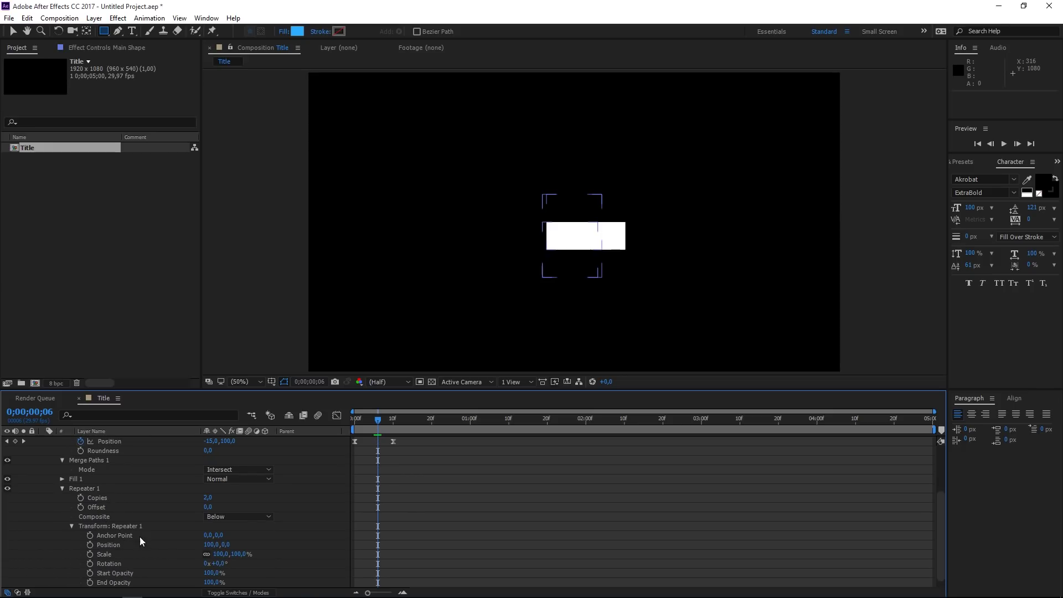
pyautogui.click(208, 545)
pyautogui.write('0')
pyautogui.press('Return')
pyautogui.click(221, 564)
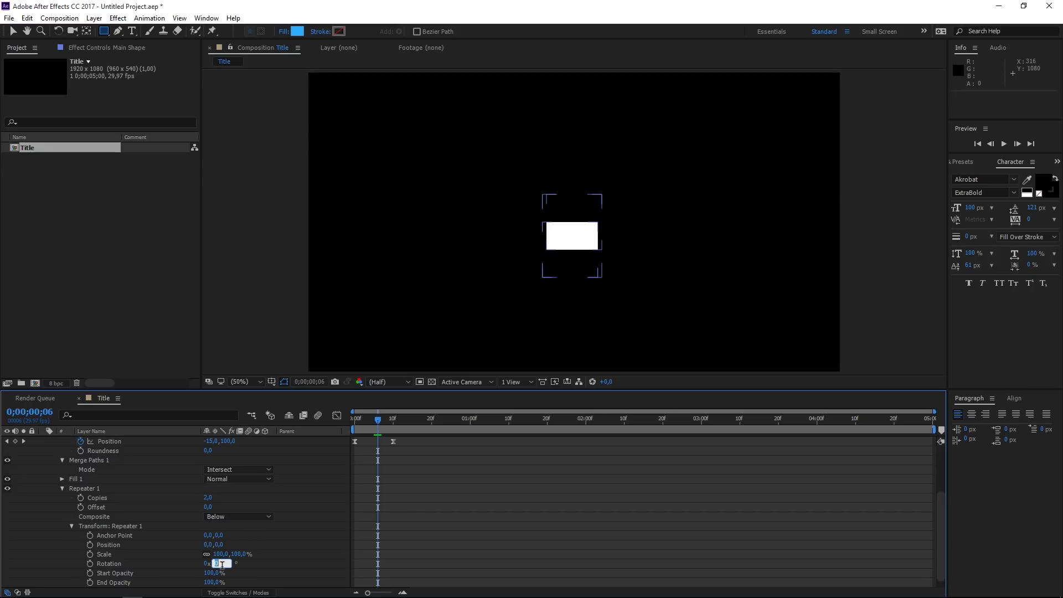
pyautogui.write('180')
pyautogui.press('Return')
# Preview the mirrored two-bar reveal from the start
pyautogui.moveTo(371, 419); pyautogui.dragTo(348, 425)
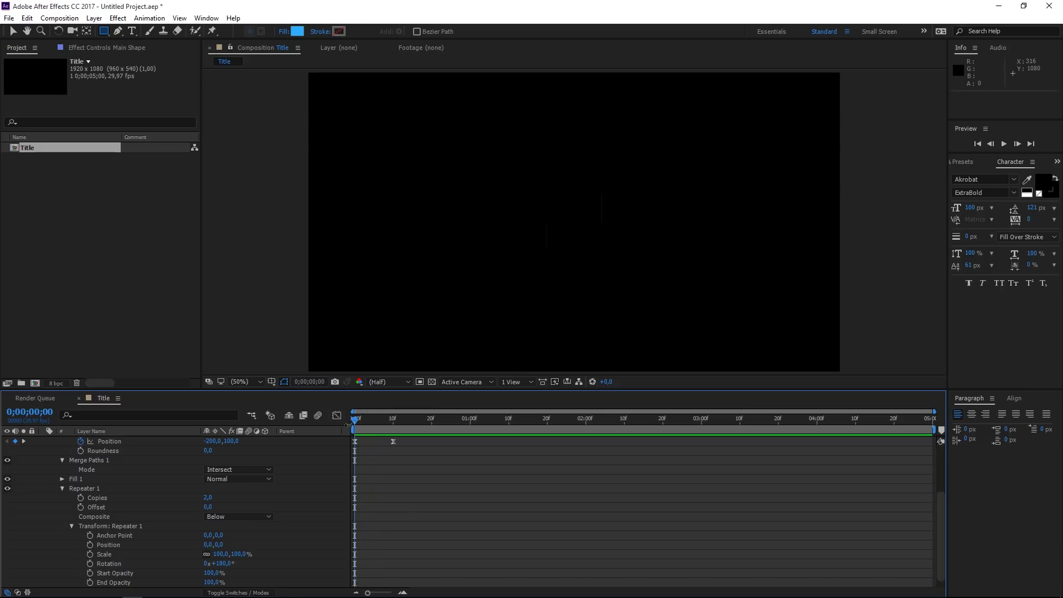
pyautogui.press('space')
pyautogui.press('space')
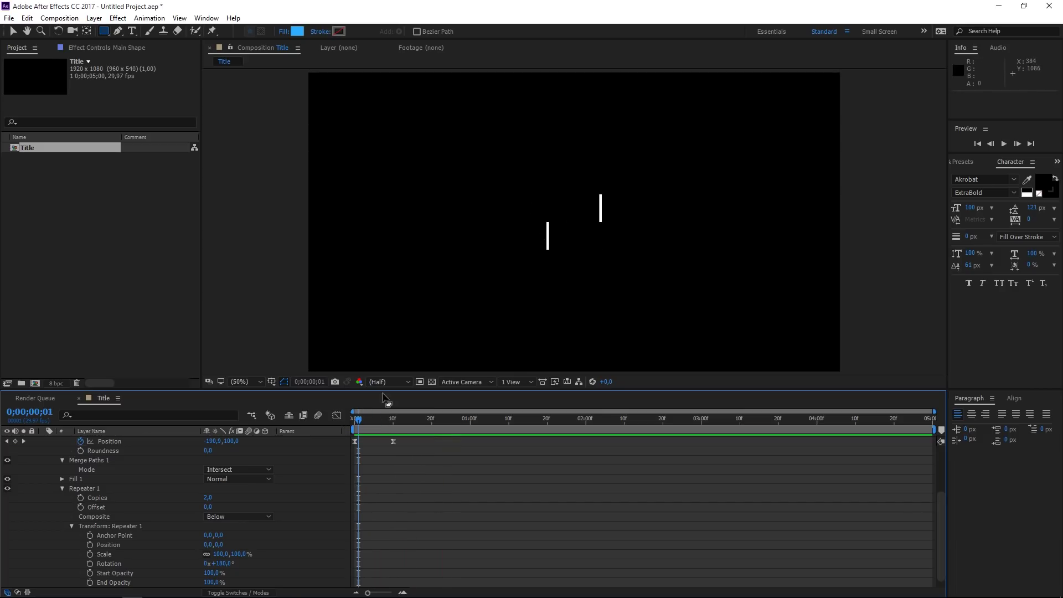
pyautogui.scroll(5, 160, 471)
# Add a Null 1 layer and move it below Main Shape
pyautogui.click(44, 441)
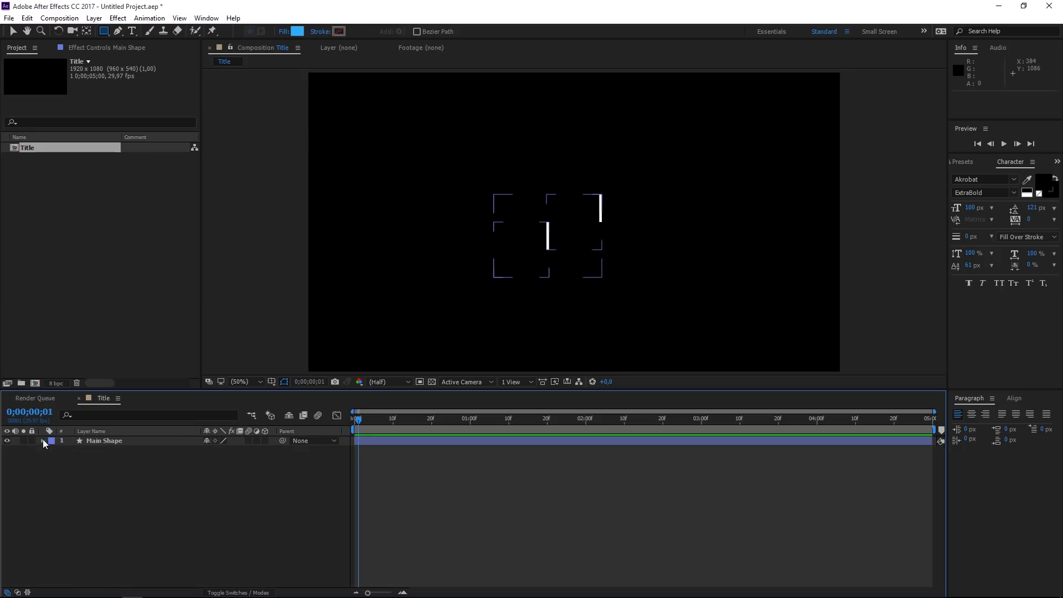
pyautogui.rightClick(279, 480)
pyautogui.moveTo(351, 487)
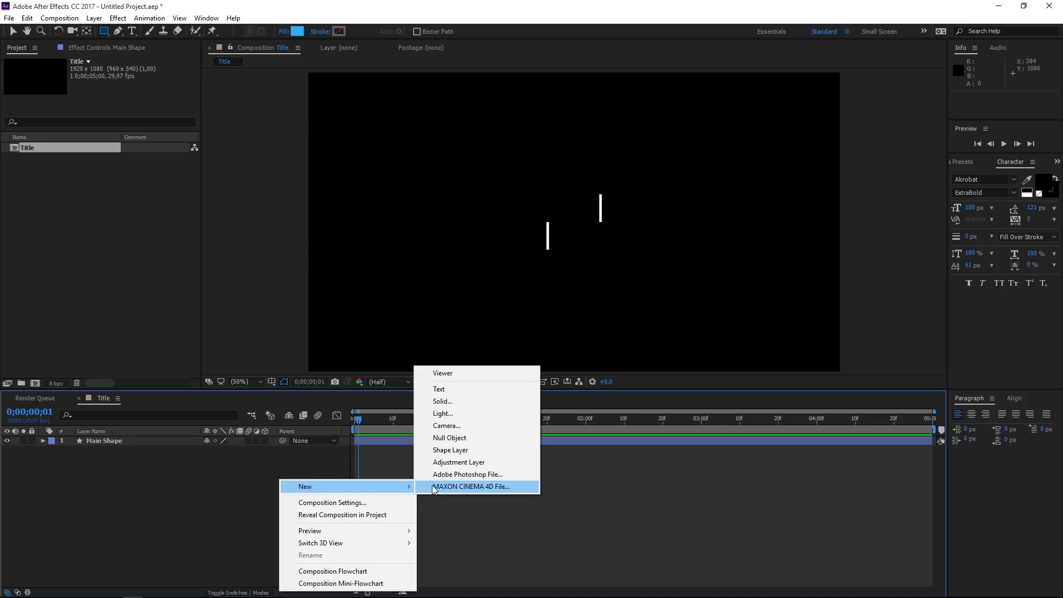
pyautogui.click(453, 440)
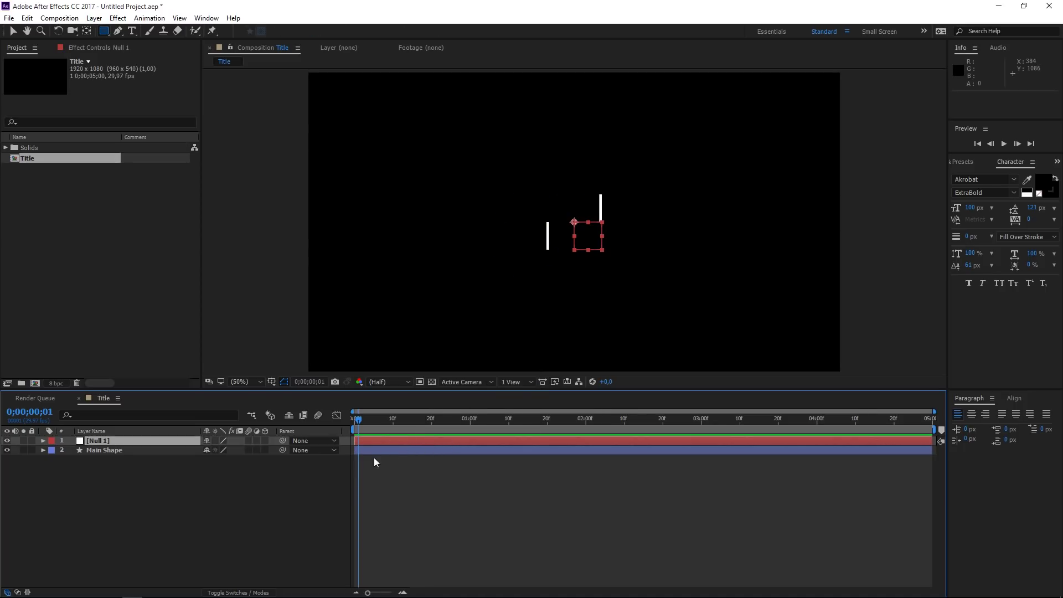
pyautogui.moveTo(153, 442); pyautogui.dragTo(166, 453)
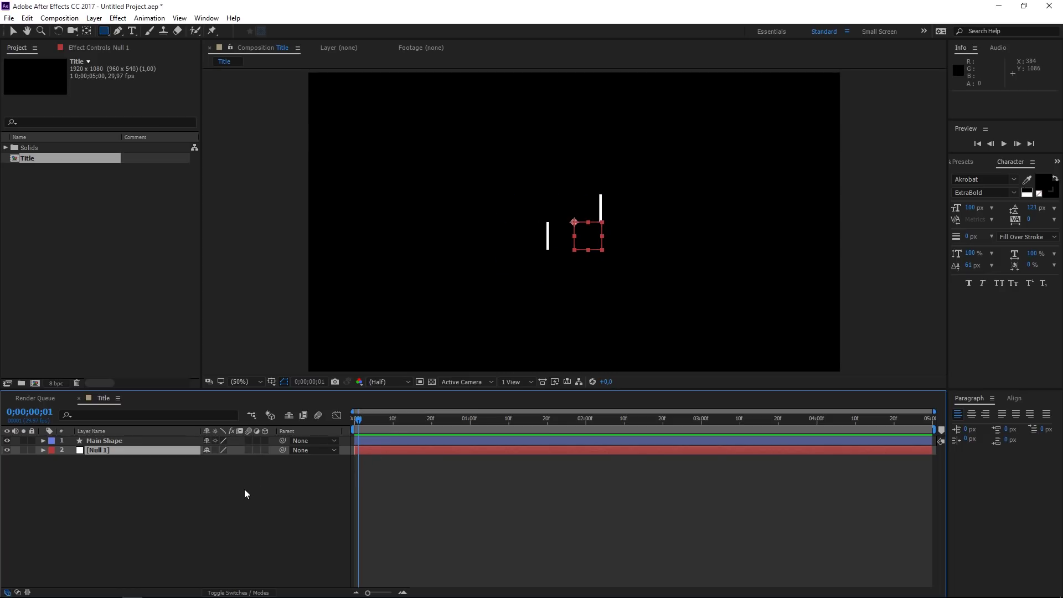
# Keyframe Null 1's rotation from 45° at frame 0 to 0° at frame 10
pyautogui.press('r')
pyautogui.moveTo(360, 423); pyautogui.dragTo(351, 428)
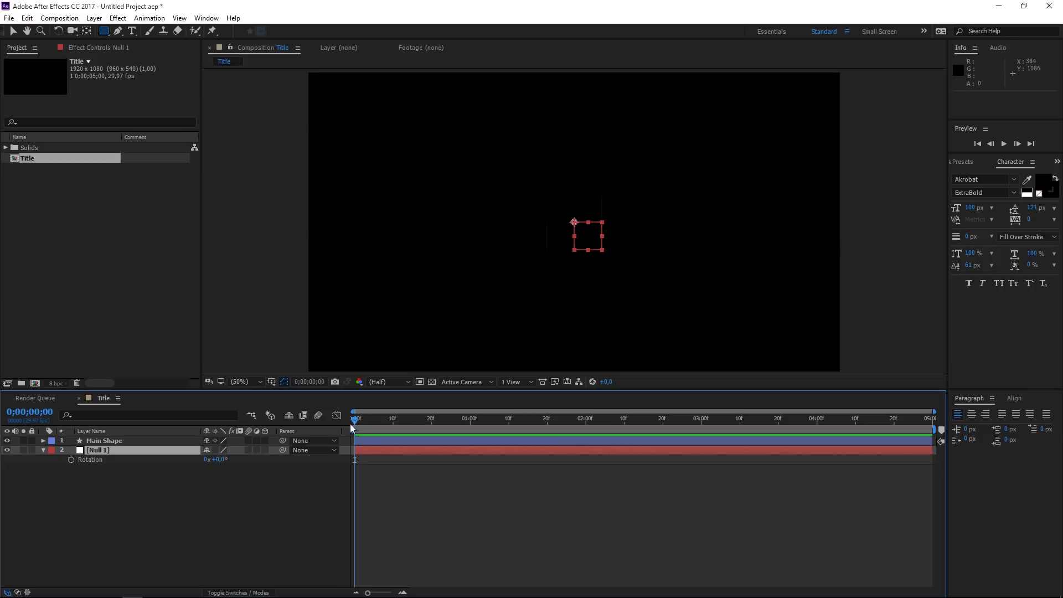
pyautogui.click(71, 460)
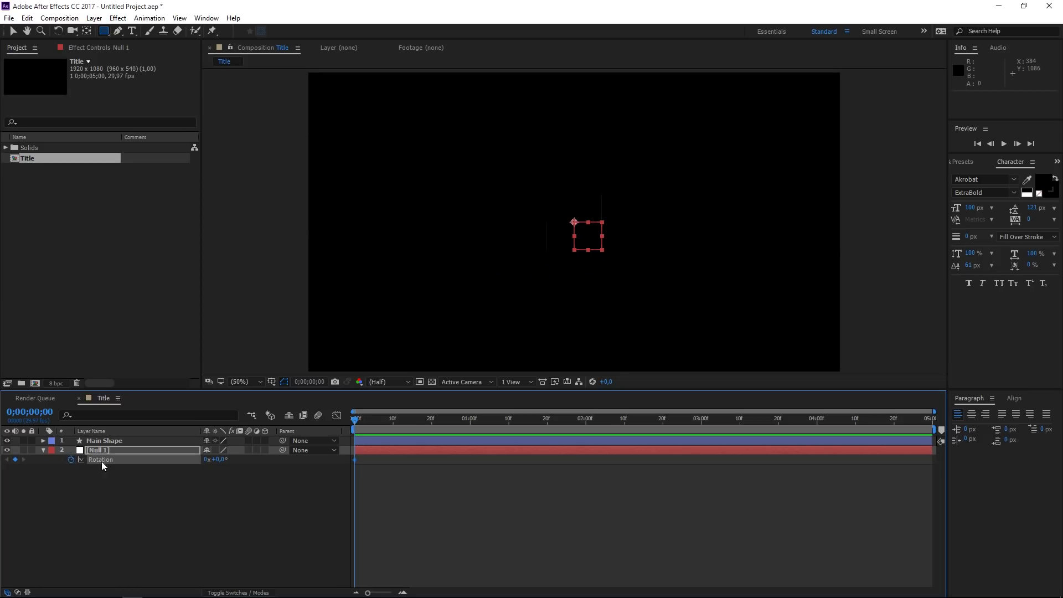
pyautogui.click(219, 462)
pyautogui.click(228, 477)
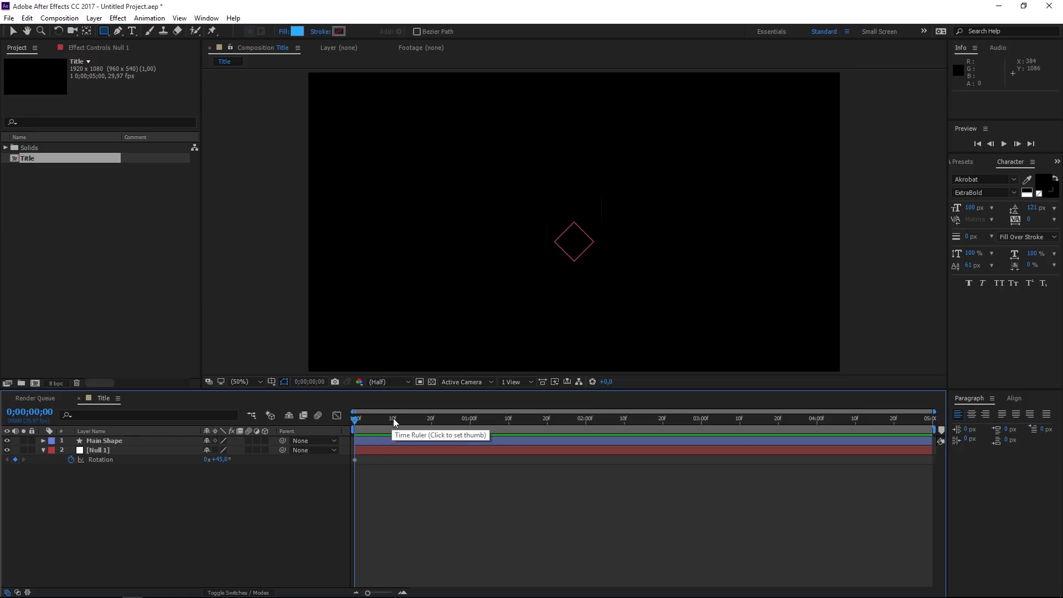
pyautogui.click(393, 419)
pyautogui.click(224, 460)
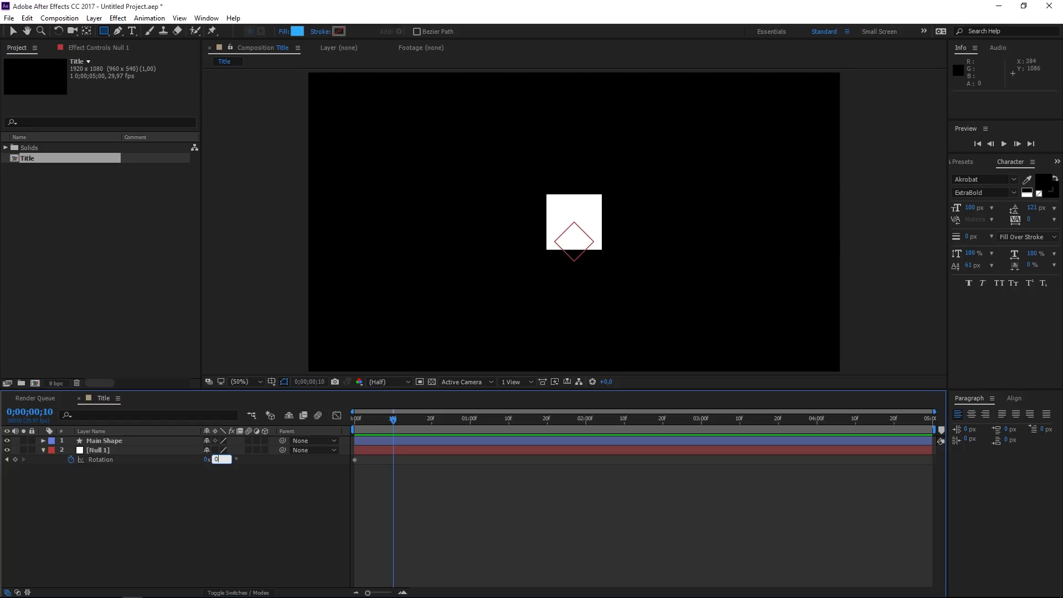
pyautogui.press('Return')
# Scrub frames 0–10 to check the rotation
pyautogui.moveTo(393, 422); pyautogui.dragTo(358, 434)
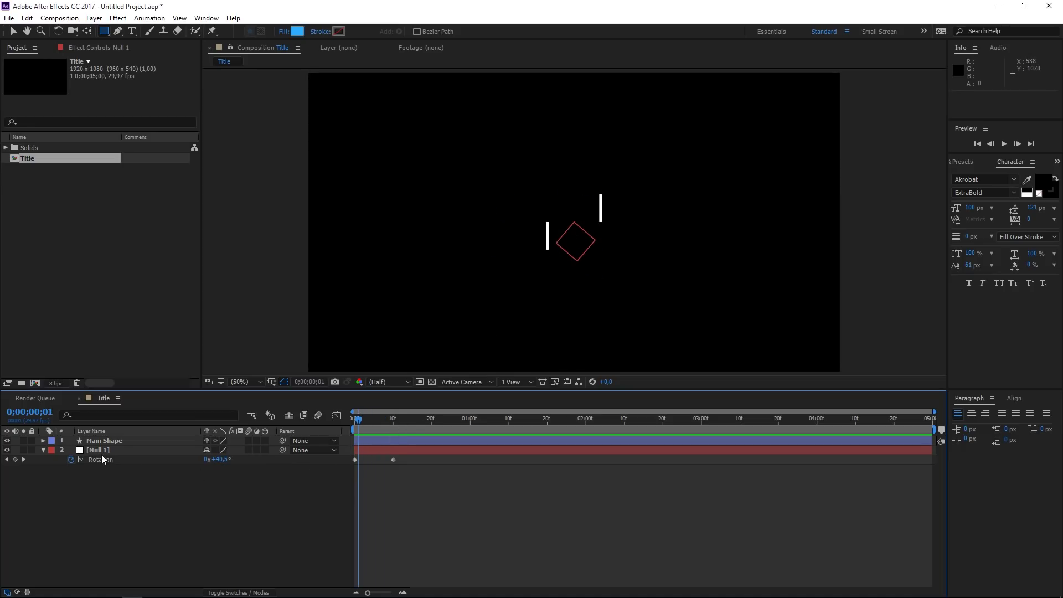
pyautogui.moveTo(395, 427)
pyautogui.mouseDown()
pyautogui.moveTo(354, 429)
pyautogui.moveTo(394, 429)
pyautogui.mouseUp()
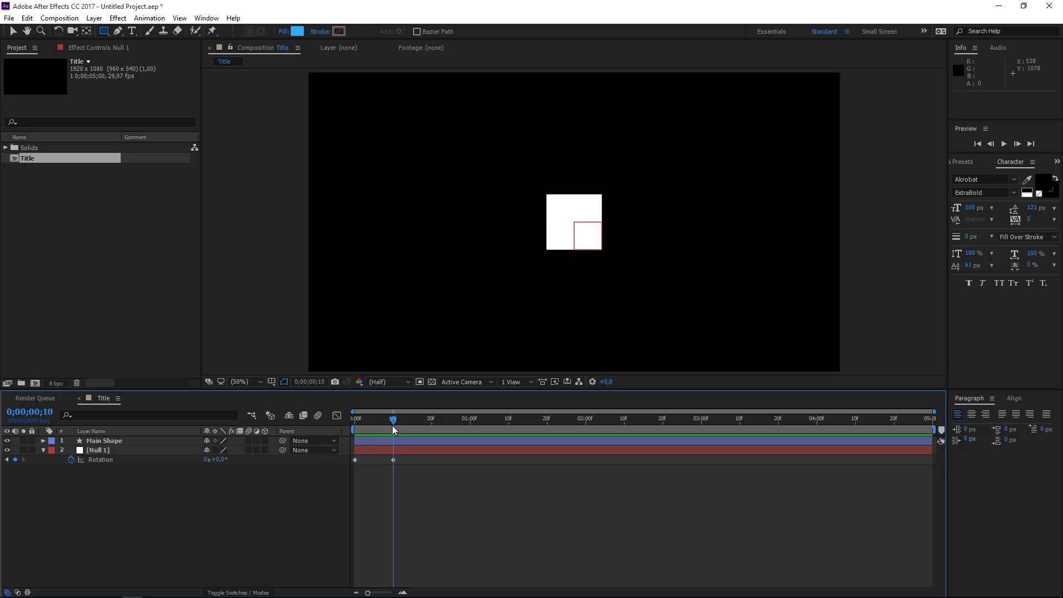
pyautogui.click(394, 460)
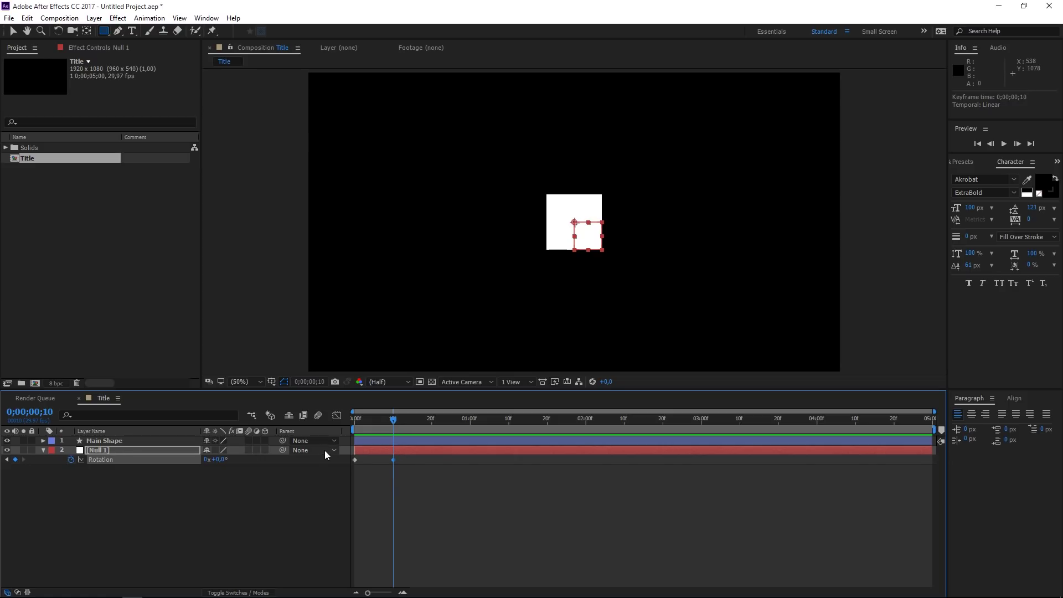
# Parent Main Shape to Null 1 and preview from the first frame
pyautogui.click(148, 441)
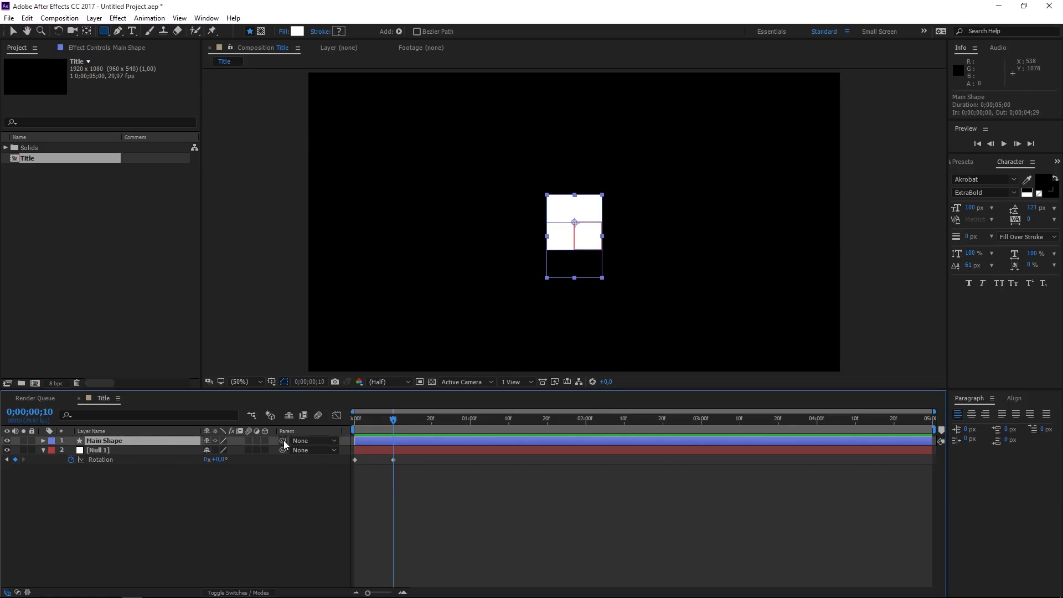
pyautogui.moveTo(283, 440); pyautogui.dragTo(191, 450)
pyautogui.press('Home')
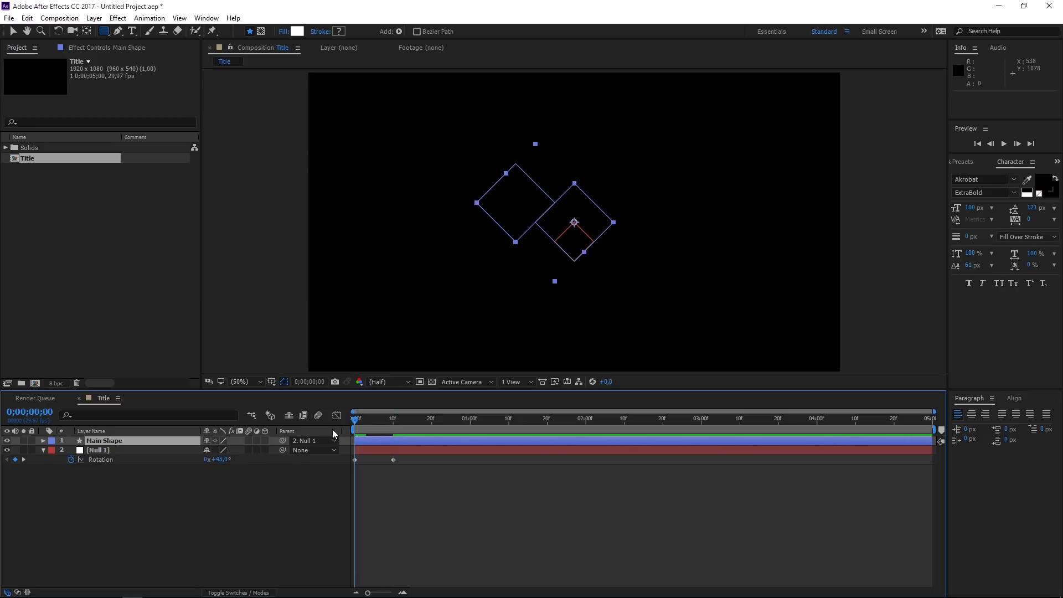
pyautogui.press('space')
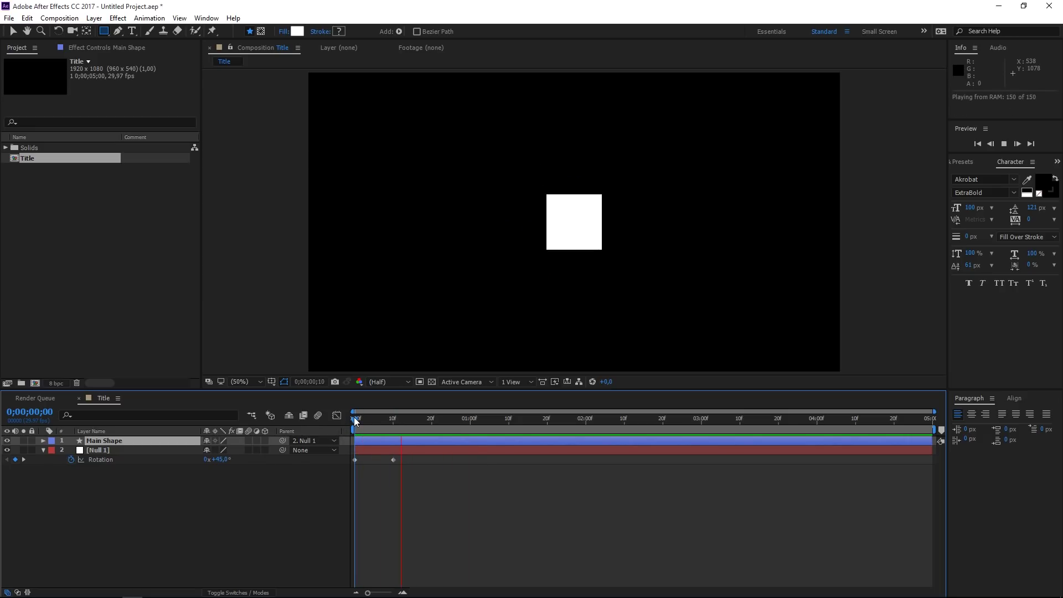
pyautogui.press('space')
# Easy-ease Null 1's rotation keyframes and lengthen the ease into the final keyframe
pyautogui.click(372, 469)
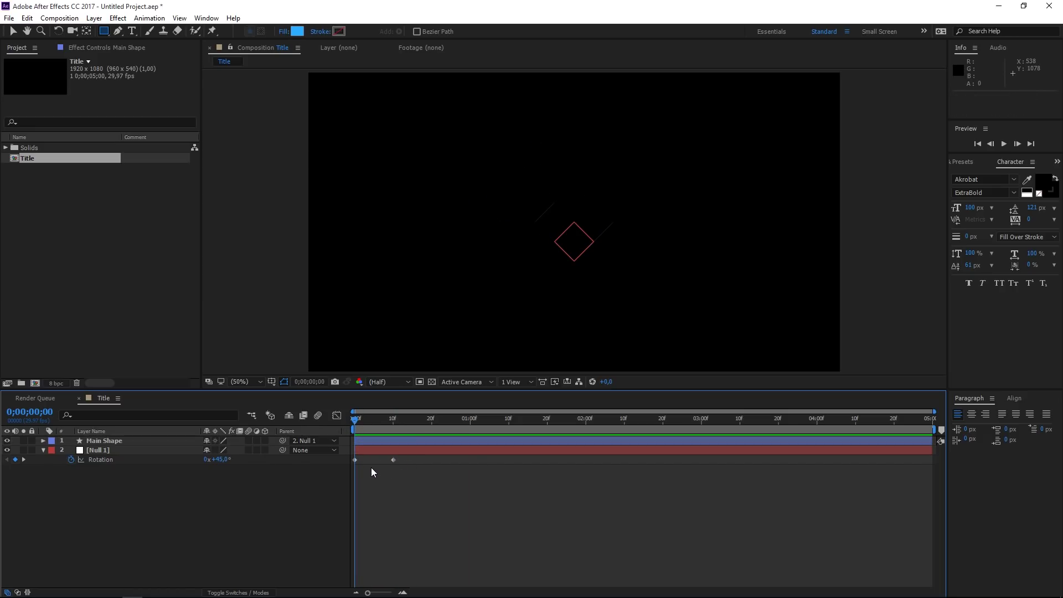
pyautogui.moveTo(410, 470); pyautogui.dragTo(353, 461)
pyautogui.press('F9')
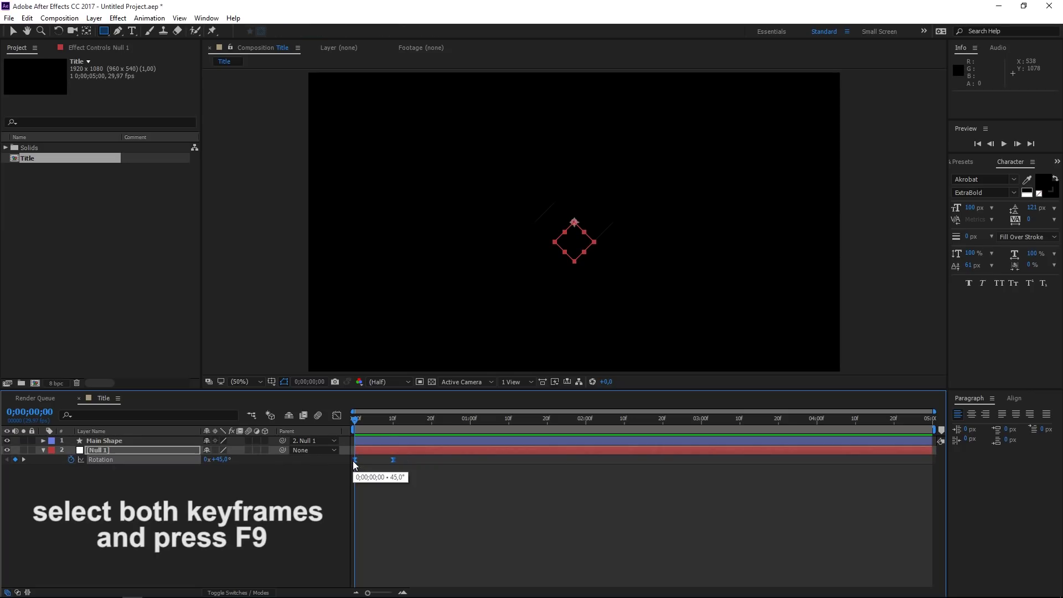
pyautogui.click(337, 416)
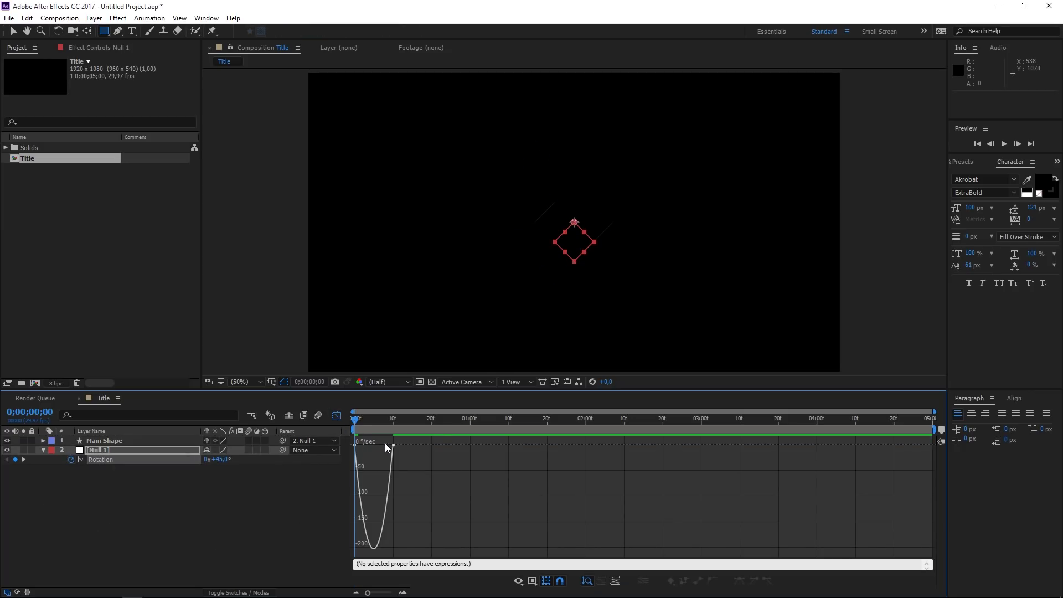
pyautogui.moveTo(387, 445); pyautogui.dragTo(369, 447)
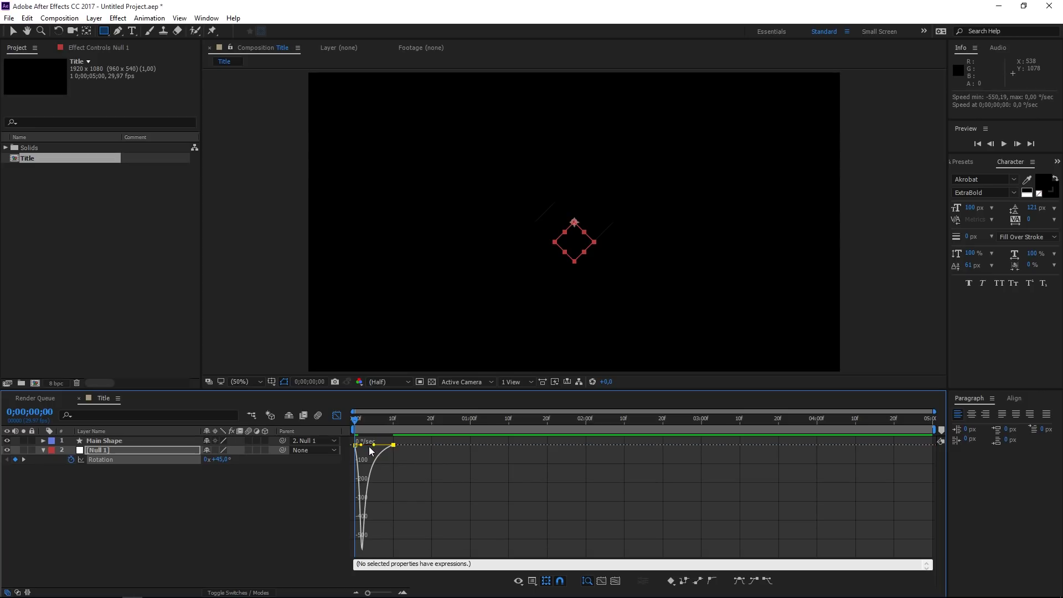
pyautogui.click(337, 415)
pyautogui.press('space')
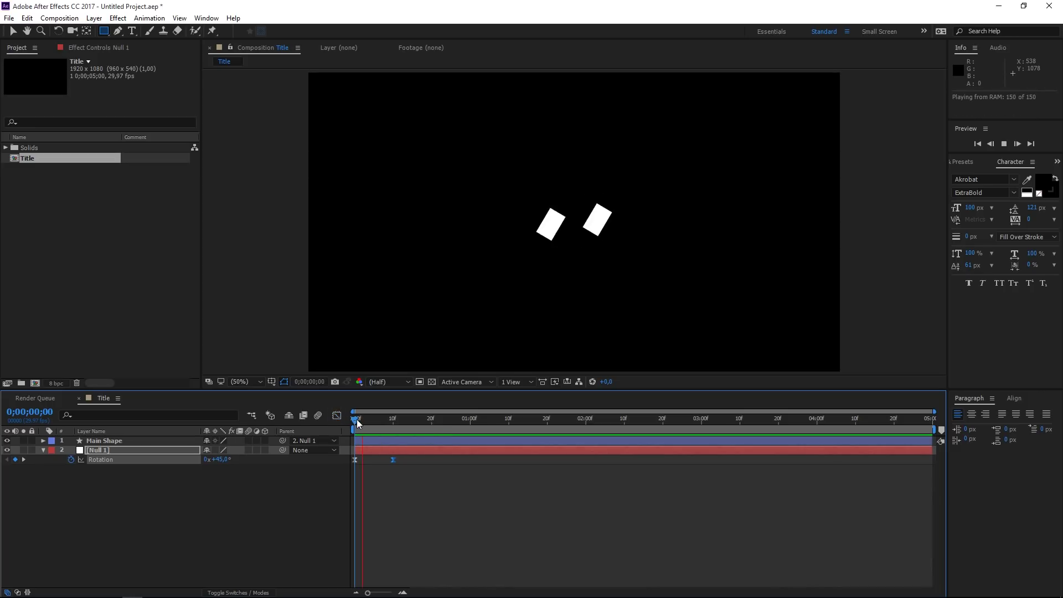
pyautogui.moveTo(357, 420); pyautogui.dragTo(394, 421)
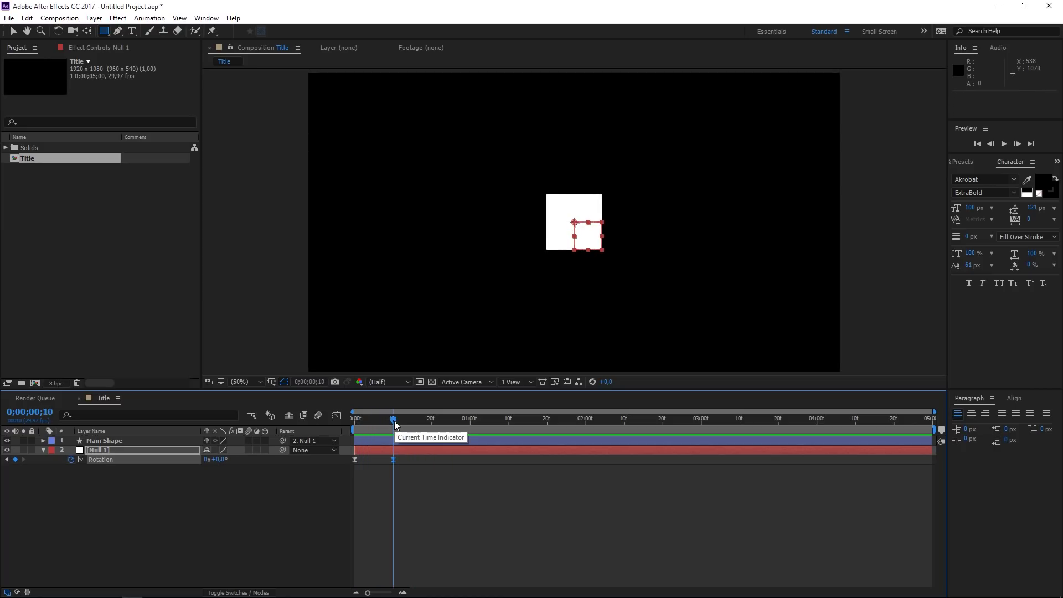
# Create a new text layer reading 'box' on the white square
pyautogui.click(43, 450)
pyautogui.click(103, 480)
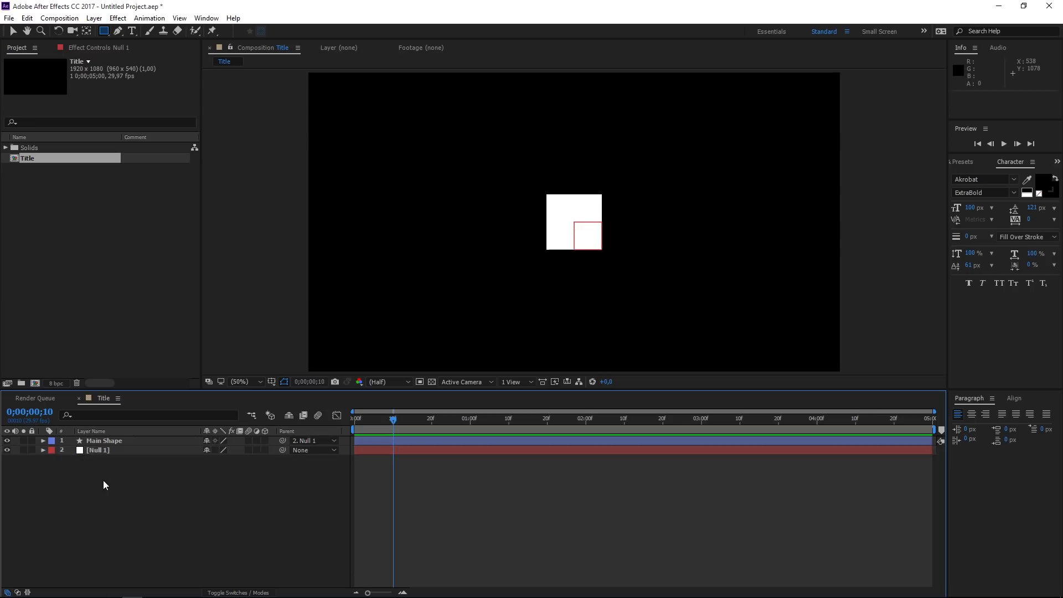
pyautogui.click(128, 32)
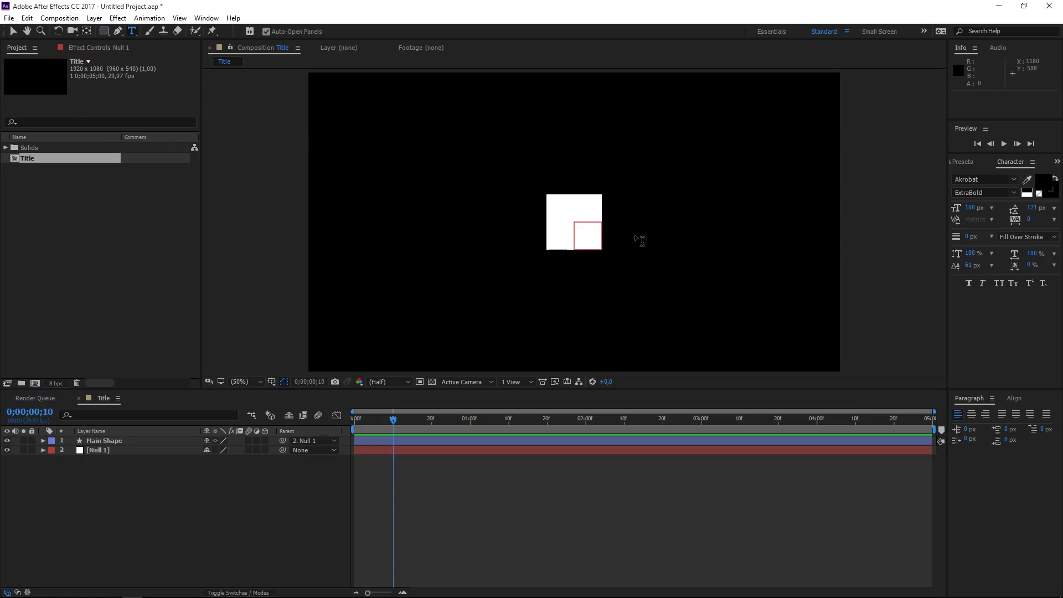
pyautogui.click(550, 234)
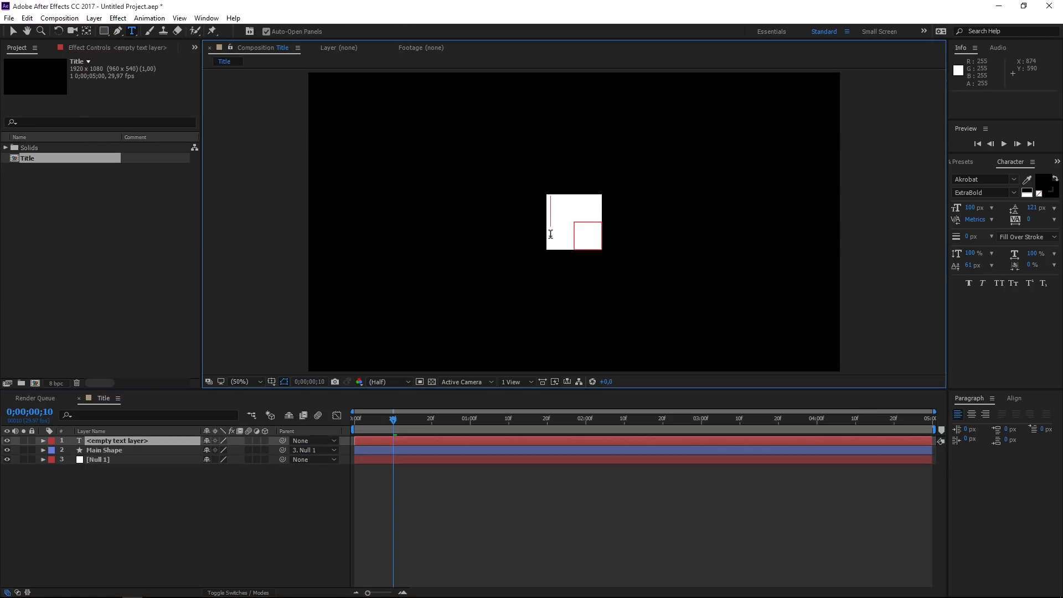
pyautogui.write('box')
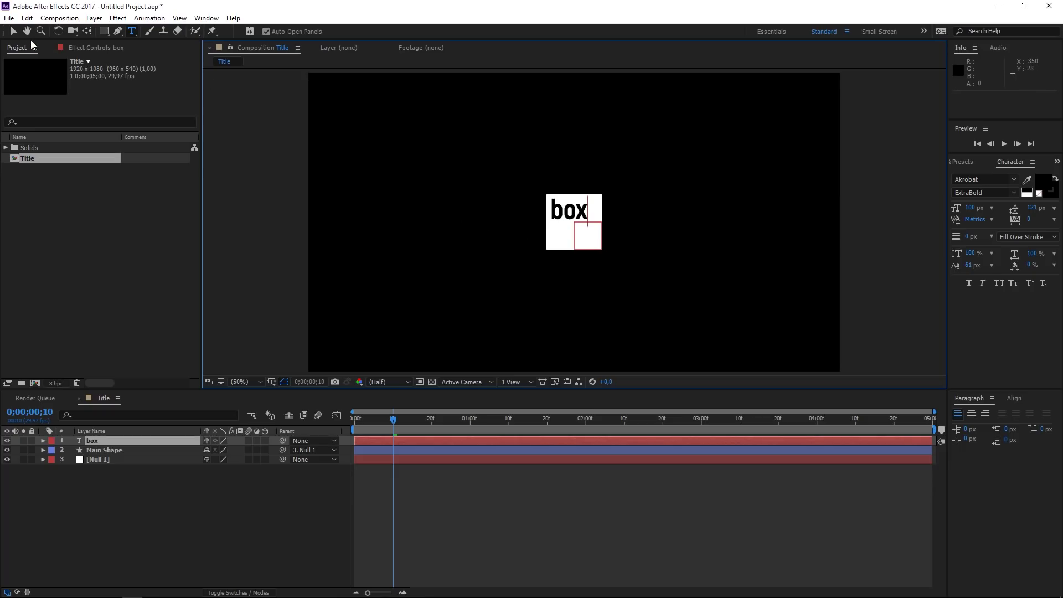
# Move the 'box' text onto the square's lower half, nudging it into place with arrow keys
pyautogui.click(13, 31)
pyautogui.moveTo(590, 218); pyautogui.dragTo(595, 240)
pyautogui.press('Down')
pyautogui.press('Down')
pyautogui.press('Down')
pyautogui.press('Down')
pyautogui.press('Down')
pyautogui.press('Down')
pyautogui.press('Down')
pyautogui.press('Down')
pyautogui.press('Down')
pyautogui.press('Down')
pyautogui.press('Down')
pyautogui.press('Down')
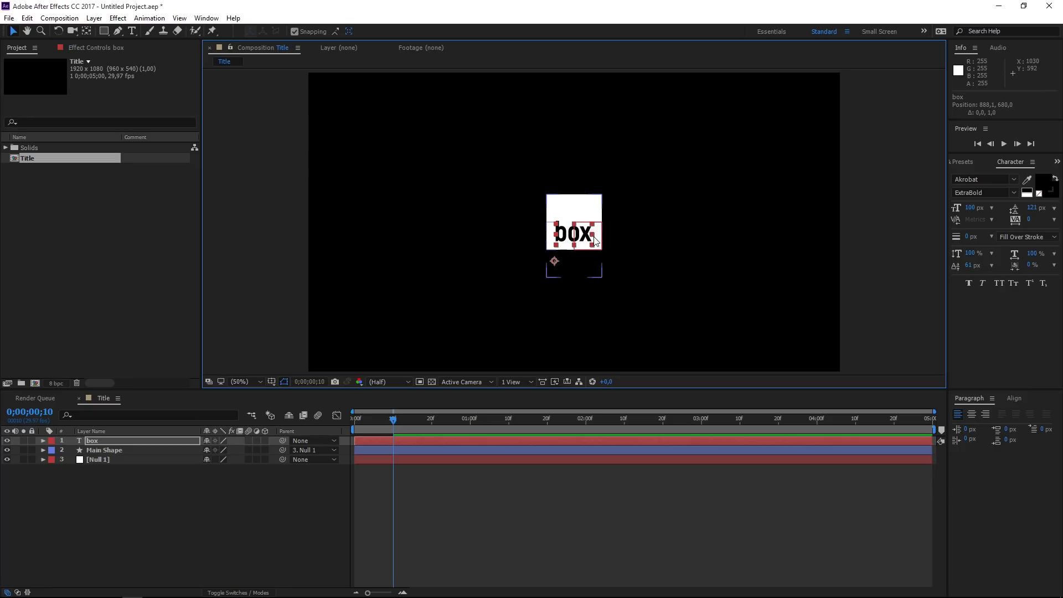
pyautogui.press('Left')
pyautogui.press('Left')
pyautogui.press('Left')
pyautogui.press('Left')
pyautogui.press('Left')
pyautogui.press('Left')
pyautogui.press('Left')
pyautogui.press('Left')
pyautogui.press('Left')
pyautogui.press('Left')
pyautogui.press('Left')
pyautogui.press('Left')
pyautogui.press('Left')
pyautogui.press('Left')
pyautogui.press('Left')
pyautogui.press('Left')
pyautogui.press('Left')
pyautogui.press('Left')
pyautogui.press('Left')
pyautogui.press('Left')
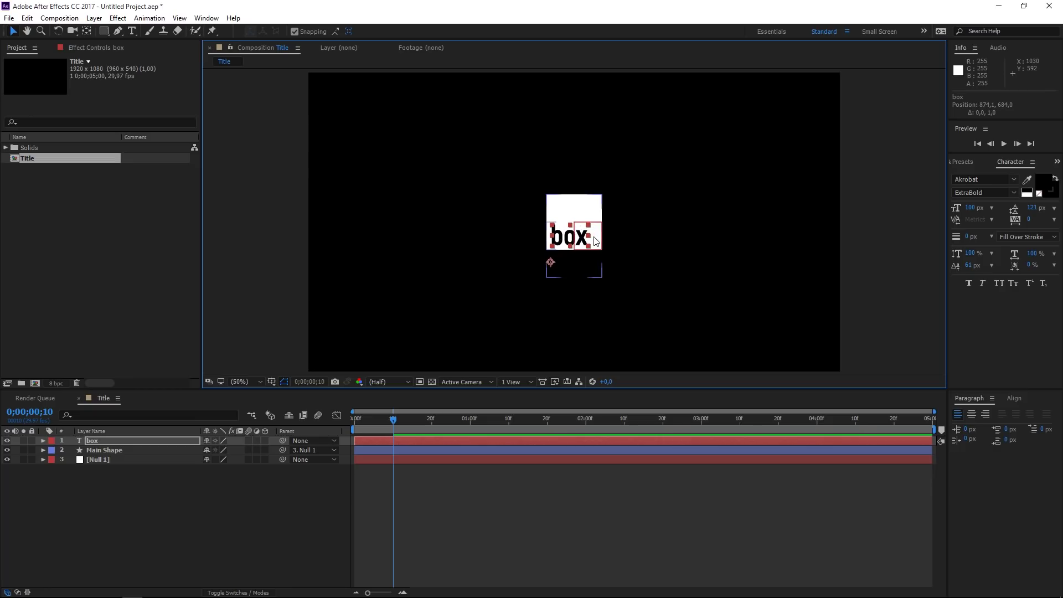
pyautogui.press('Down')
pyautogui.press('Down')
pyautogui.press('Down')
pyautogui.press('Down')
pyautogui.press('Down')
pyautogui.press('Down')
pyautogui.press('Up')
pyautogui.press('Up')
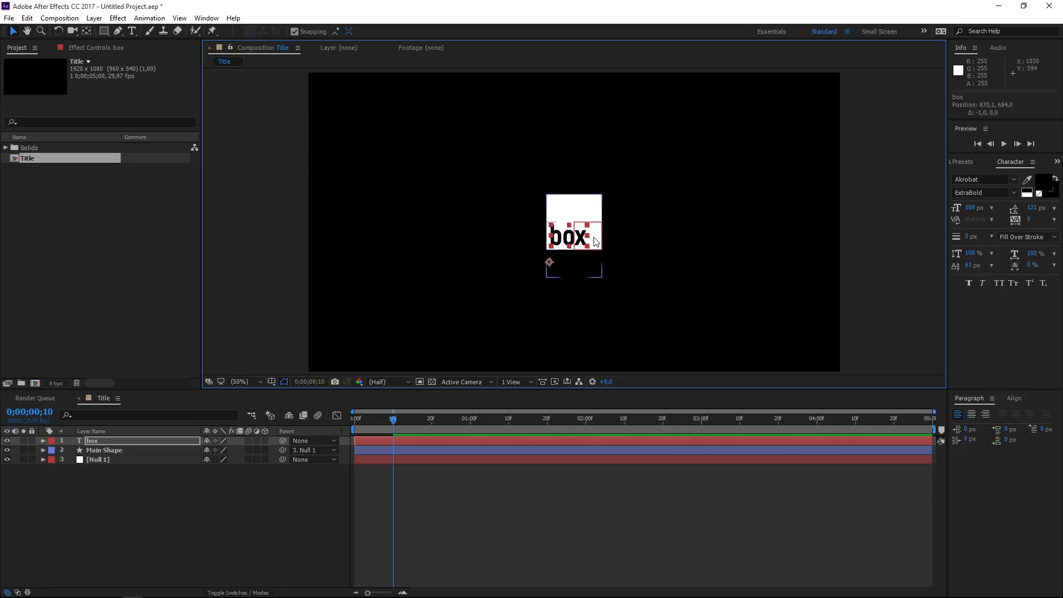
pyautogui.click(446, 493)
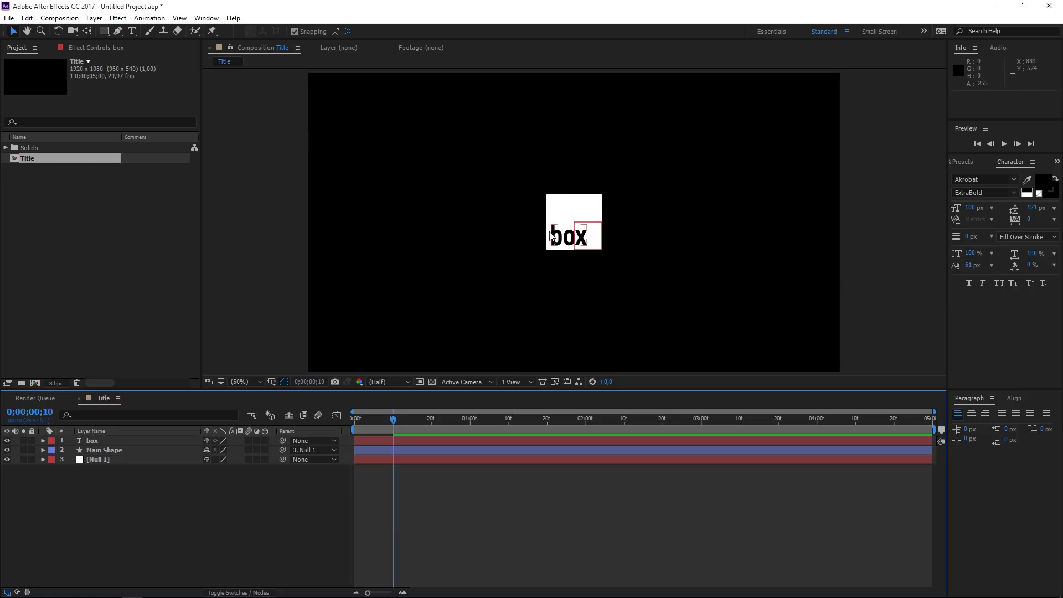
# Duplicate Main Shape, rename the copy 'Text Matte' and move it above the box layer
pyautogui.click(140, 450)
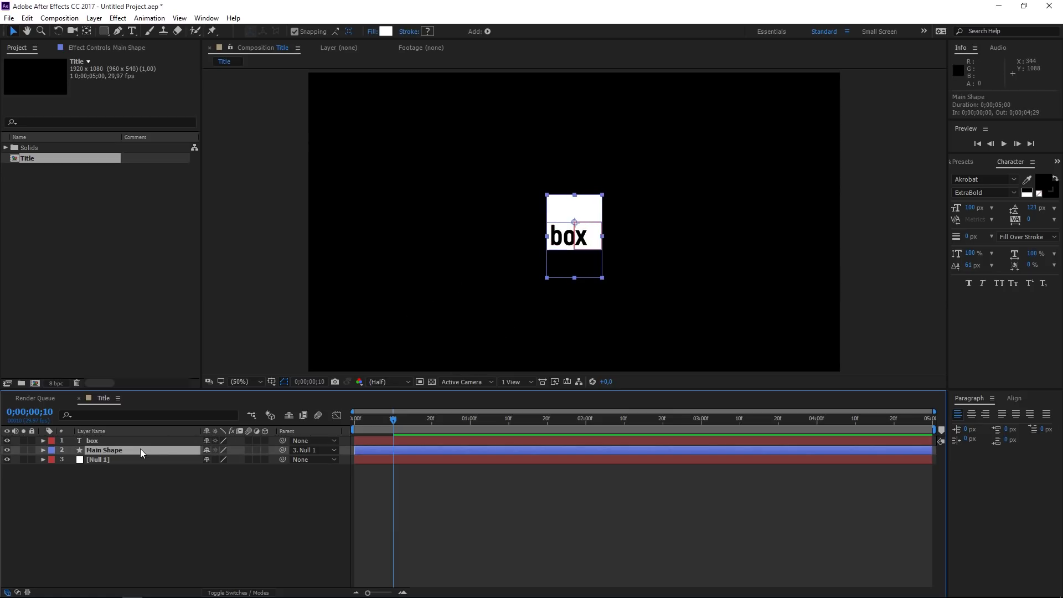
pyautogui.hotkey('ctrl', 'd')
pyautogui.rightClick(121, 451)
pyautogui.click(141, 442)
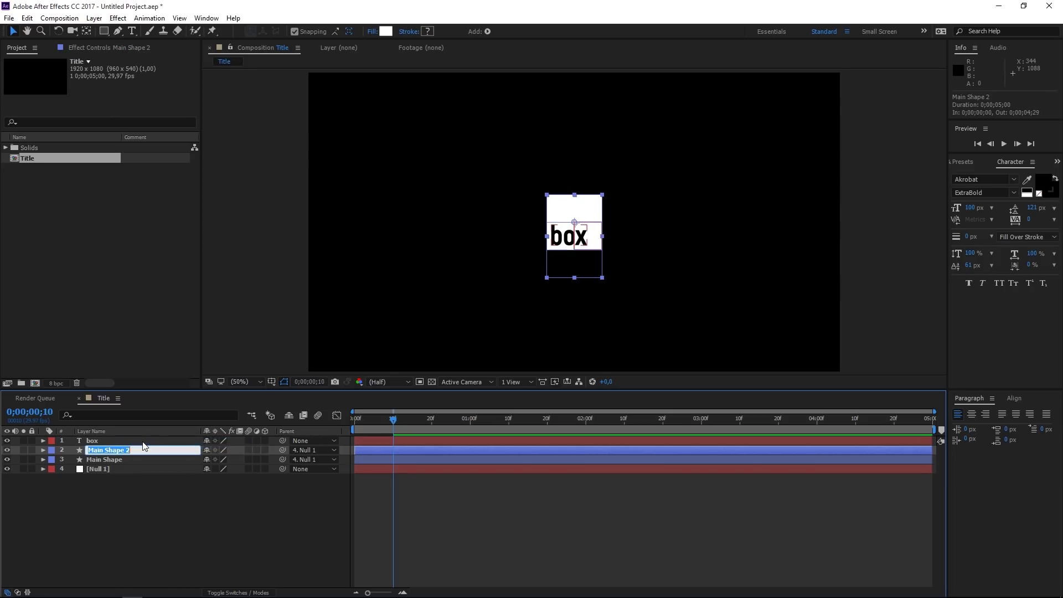
pyautogui.write('Text Matte')
pyautogui.click(108, 473)
pyautogui.moveTo(99, 448)
pyautogui.mouseDown()
pyautogui.moveTo(90, 449)
pyautogui.moveTo(109, 439)
pyautogui.mouseUp()
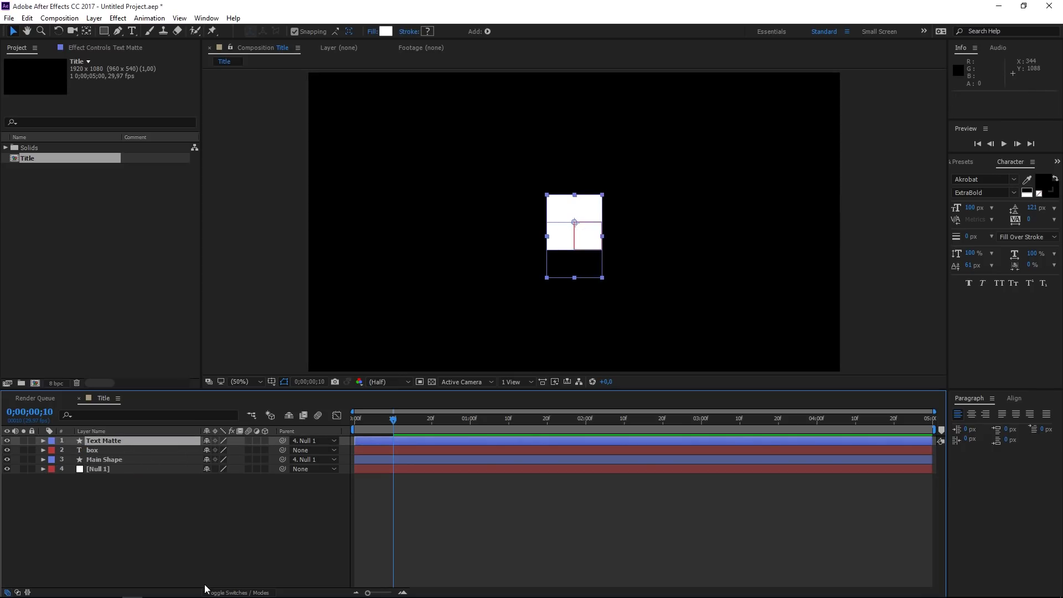
# Set the box layer's track matte to Alpha Matte from Text Matte
pyautogui.click(221, 592)
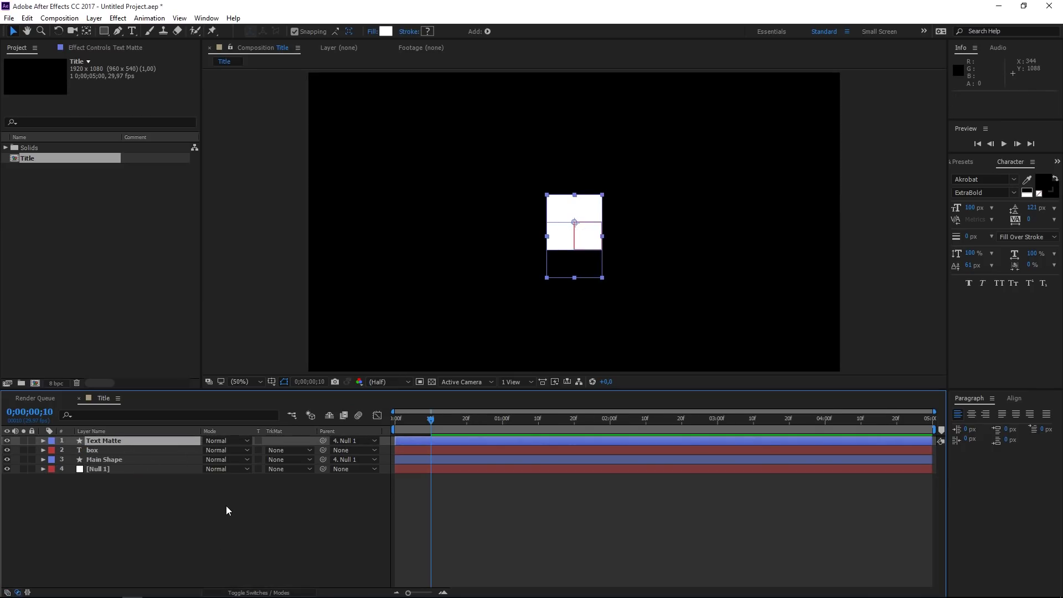
pyautogui.click(270, 450)
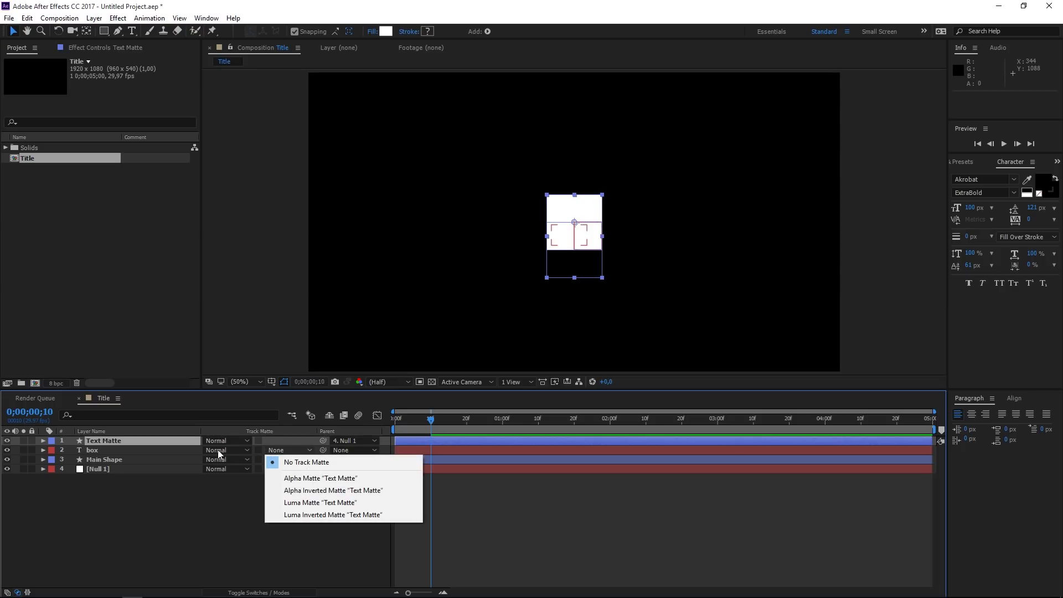
pyautogui.click(292, 478)
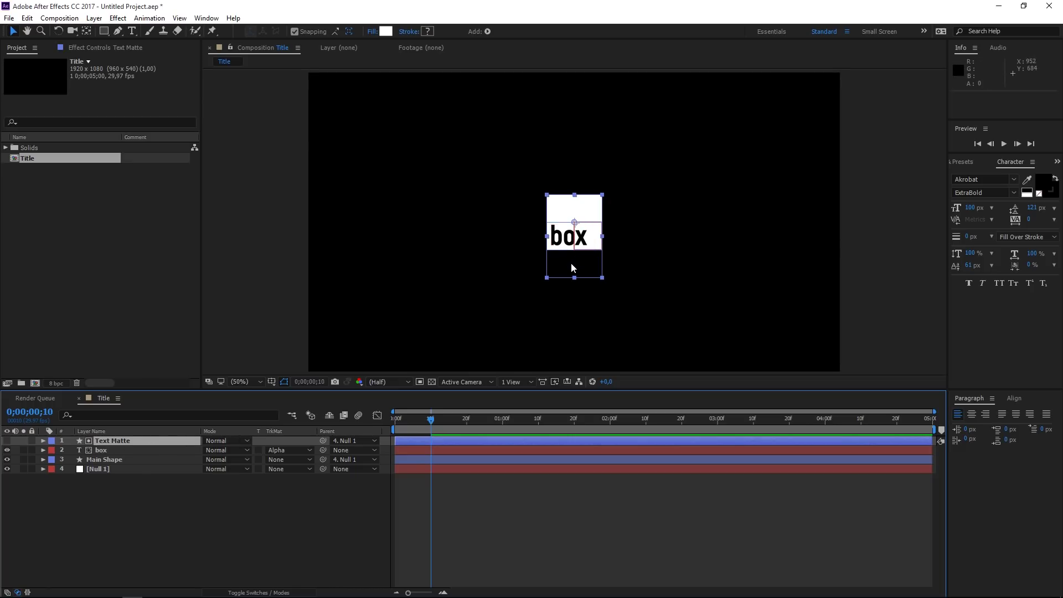
# Parent the box text layer to Null 1 so it follows the null's rotation
pyautogui.moveTo(431, 422); pyautogui.dragTo(410, 431)
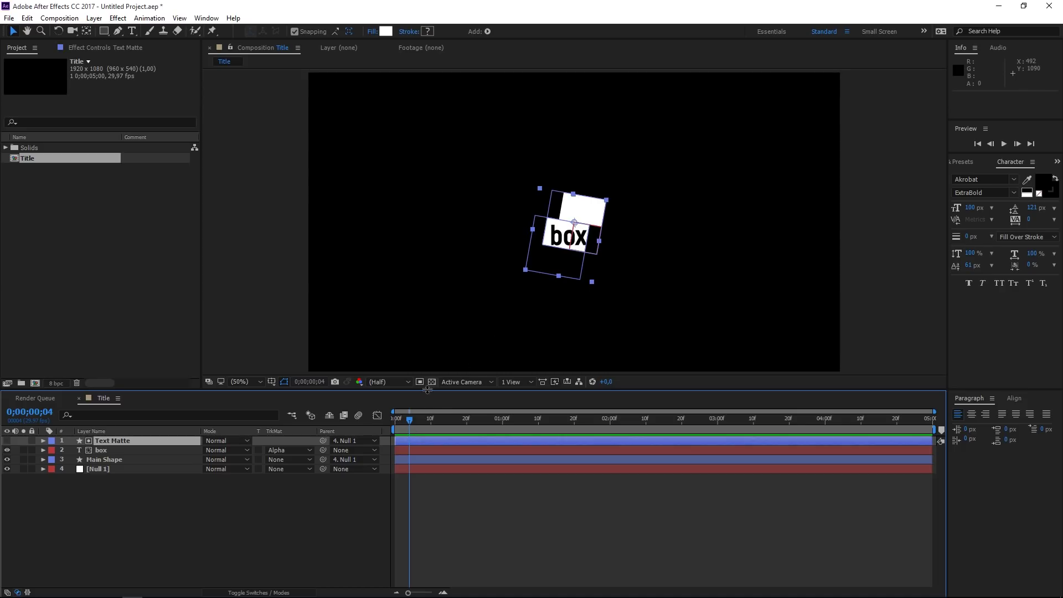
pyautogui.press('space')
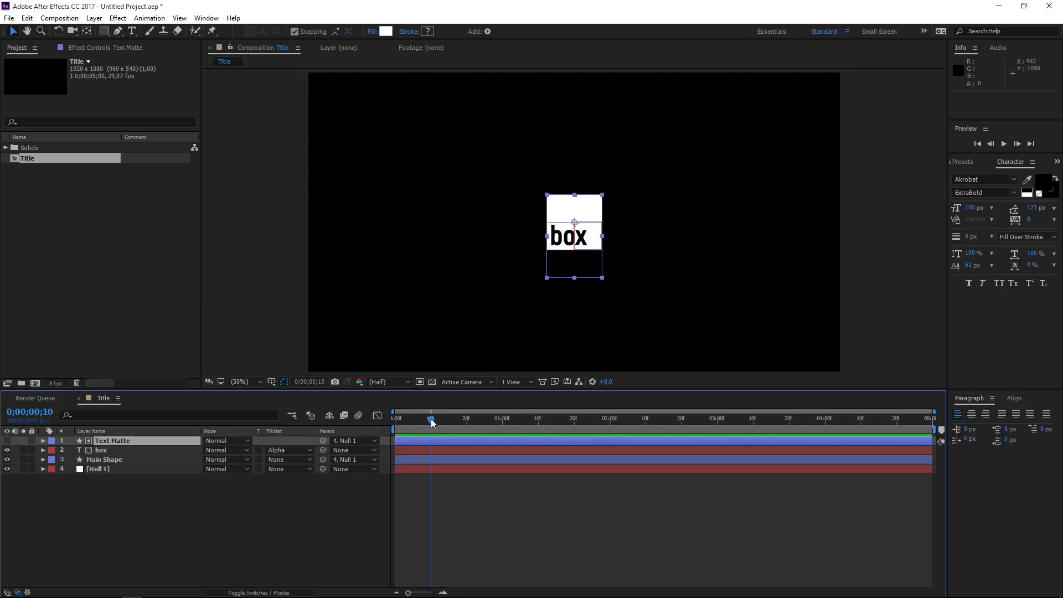
pyautogui.click(430, 471)
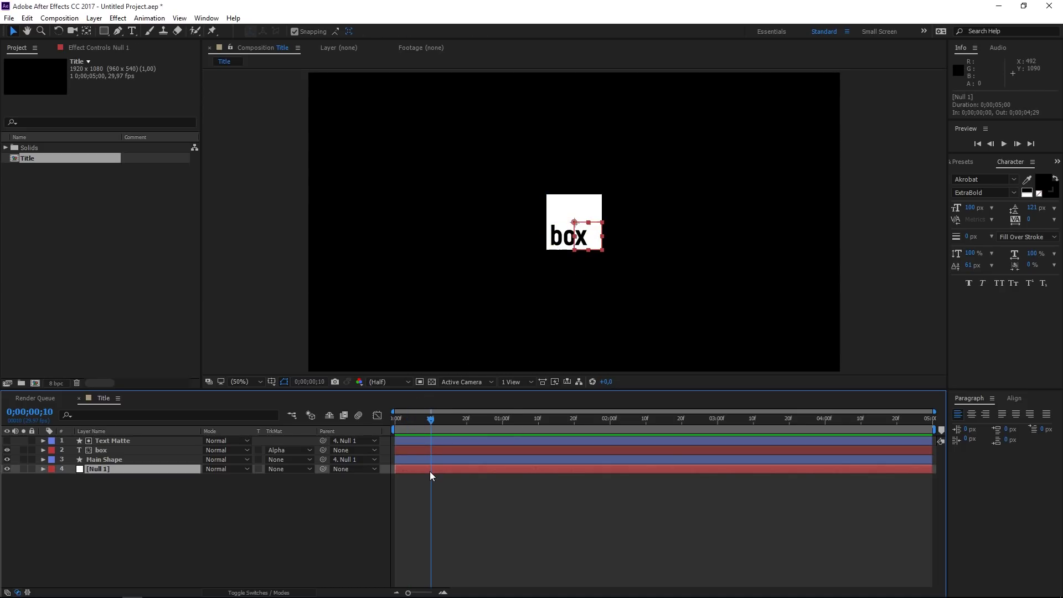
pyautogui.press('r')
pyautogui.press('r')
pyautogui.moveTo(318, 448); pyautogui.dragTo(138, 472)
# Preview the animation from the start, then scrub the playhead to frame 13
pyautogui.click(396, 422)
pyautogui.press('space')
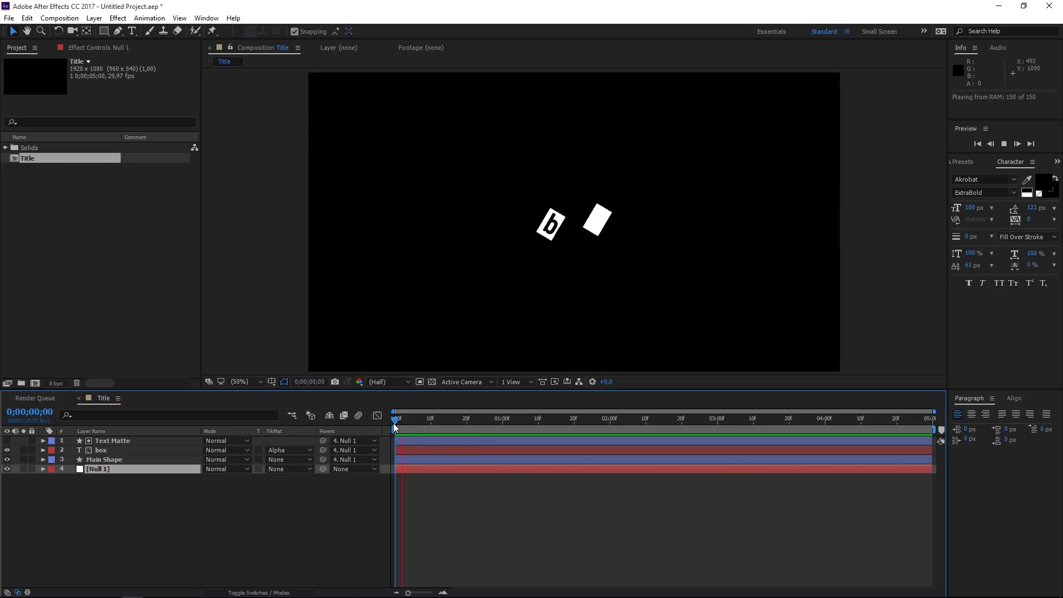
pyautogui.press('space')
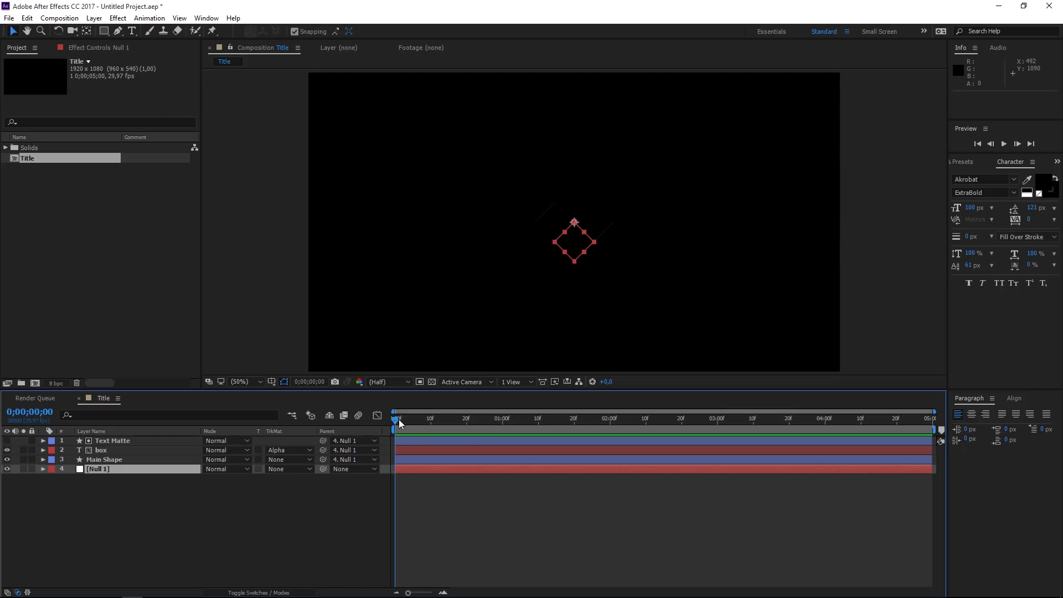
pyautogui.moveTo(398, 422); pyautogui.dragTo(441, 422)
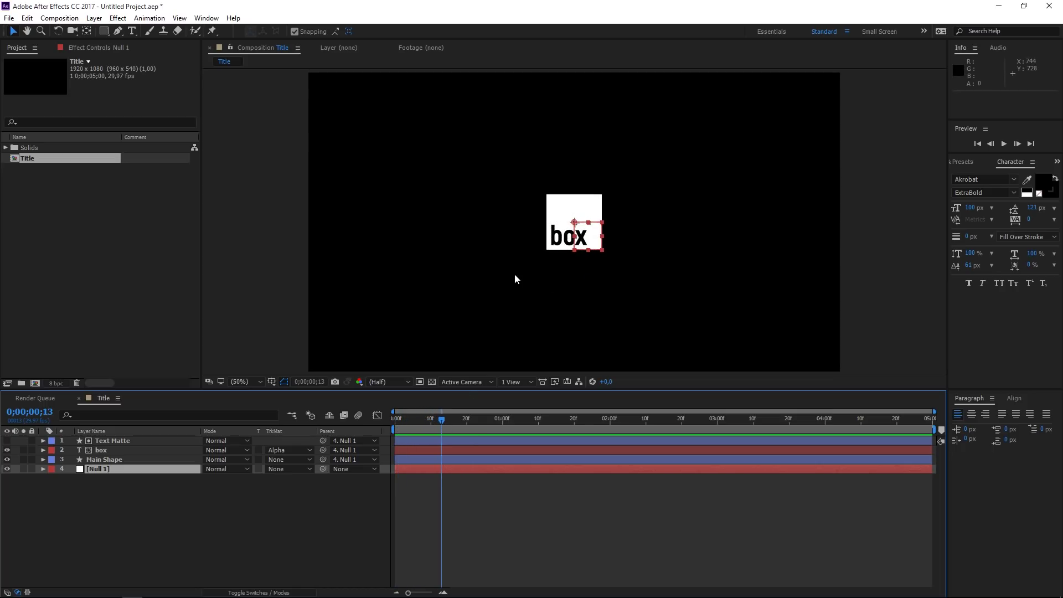
# Create a new shape layer named 'Slice Adjustment Layer'
pyautogui.rightClick(248, 494)
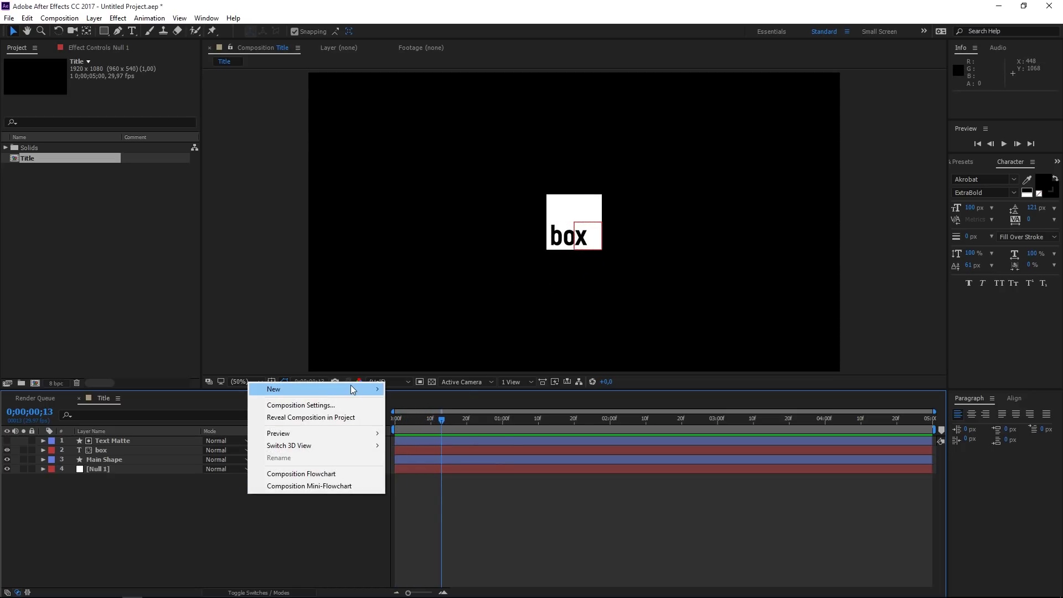
pyautogui.moveTo(351, 388)
pyautogui.click(419, 466)
pyautogui.rightClick(146, 440)
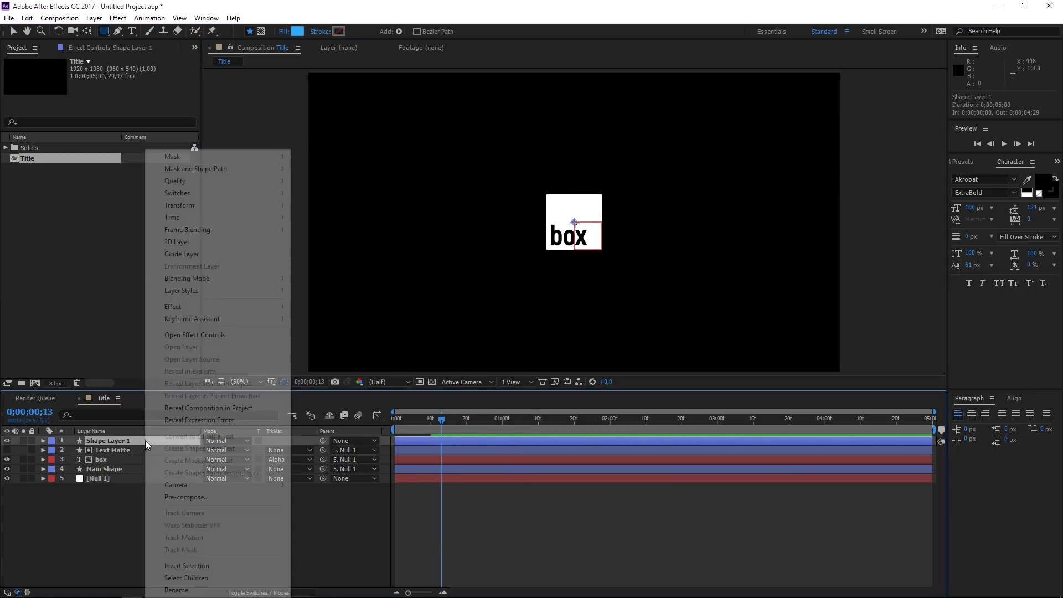
pyautogui.click(178, 590)
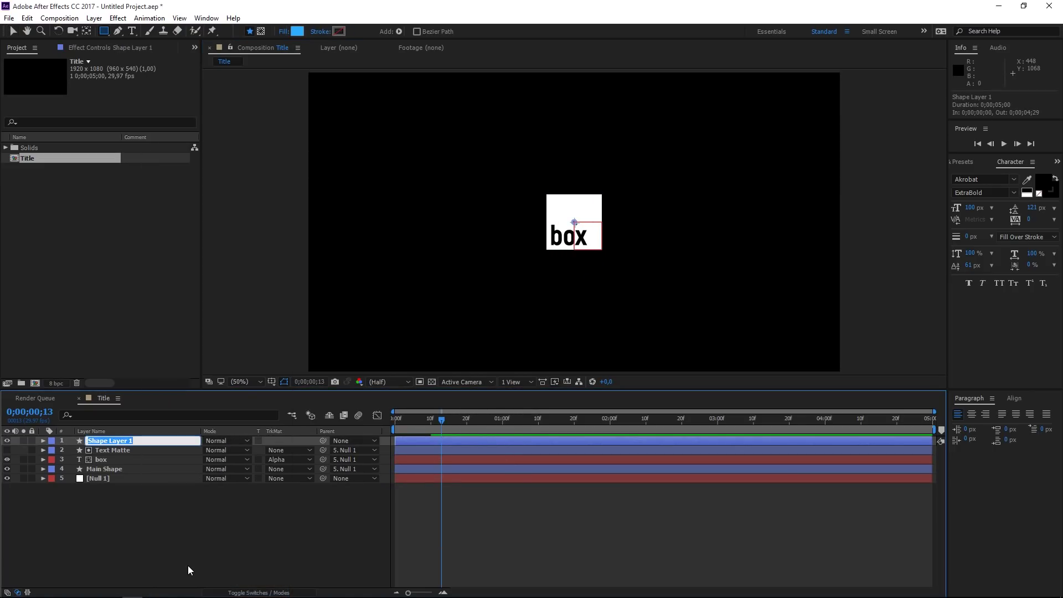
pyautogui.write('Slice Adjustment Laye')
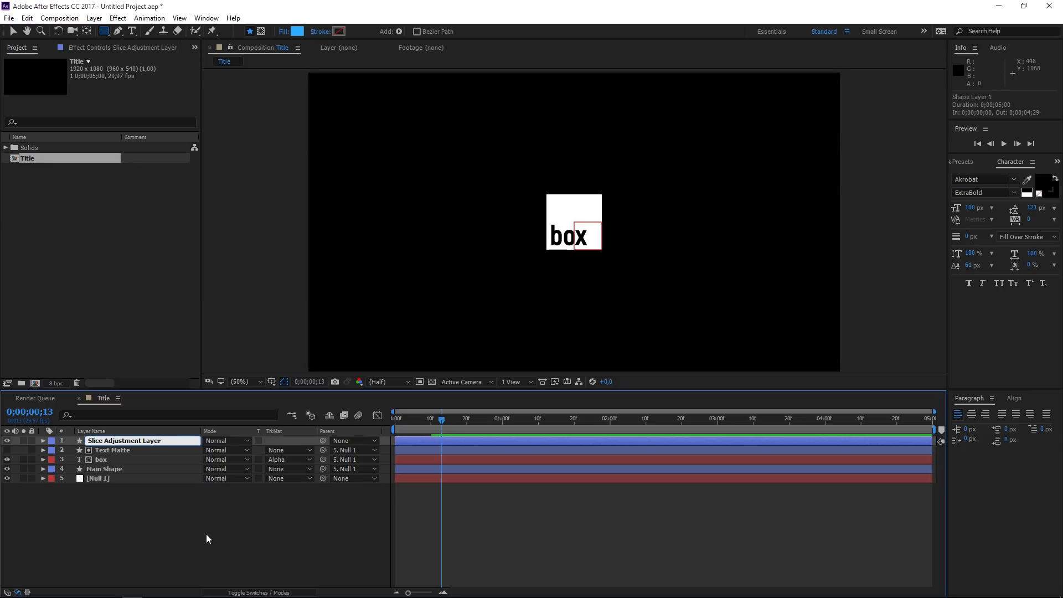
pyautogui.press('Return')
# Add a Rectangle path and a red Fill to the Slice Adjustment Layer's contents
pyautogui.click(43, 441)
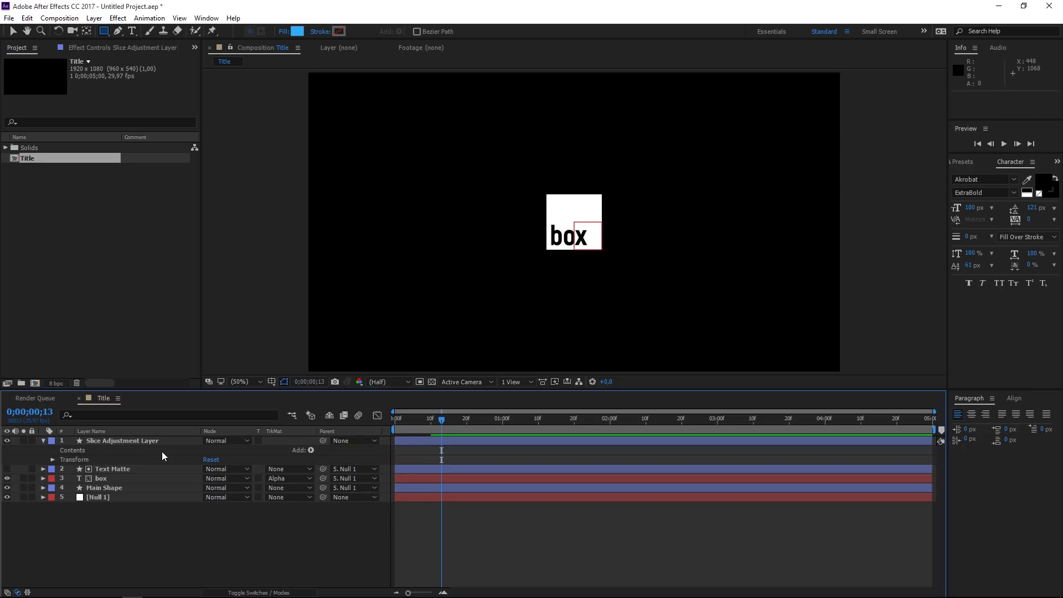
pyautogui.click(310, 451)
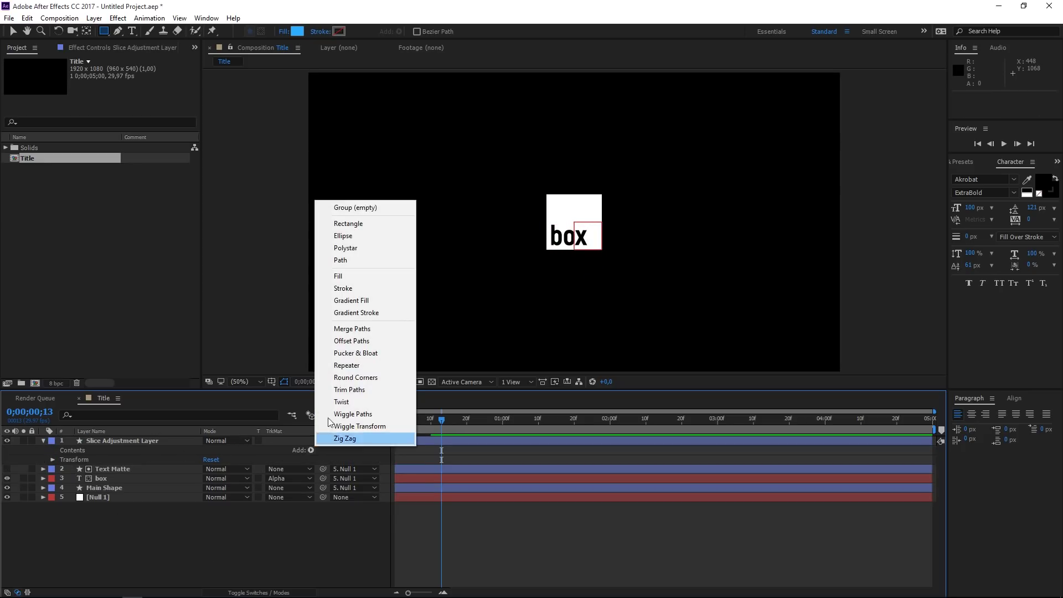
pyautogui.click(355, 224)
pyautogui.click(311, 450)
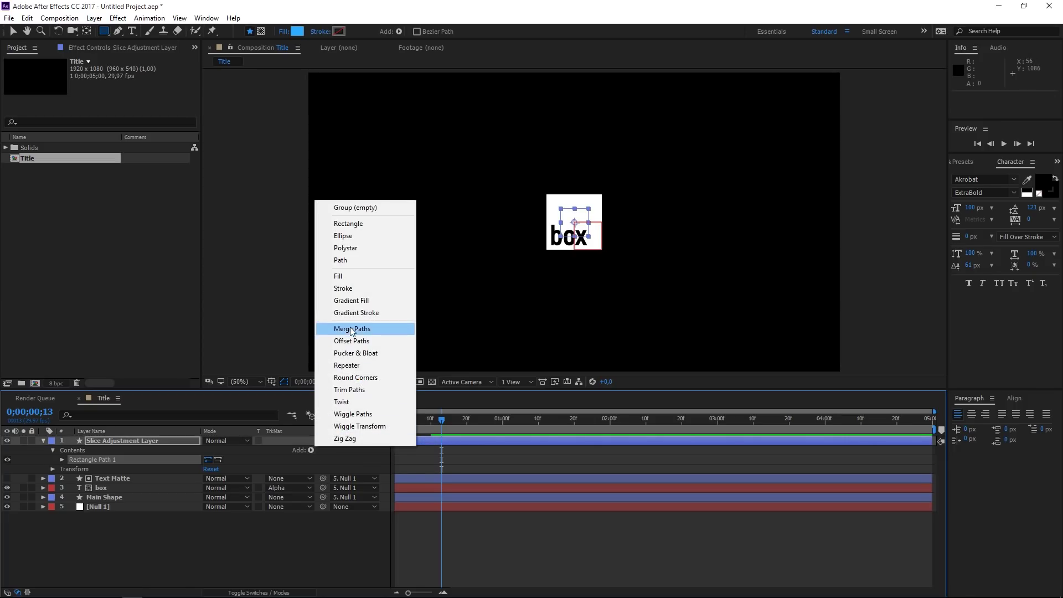
pyautogui.click(356, 278)
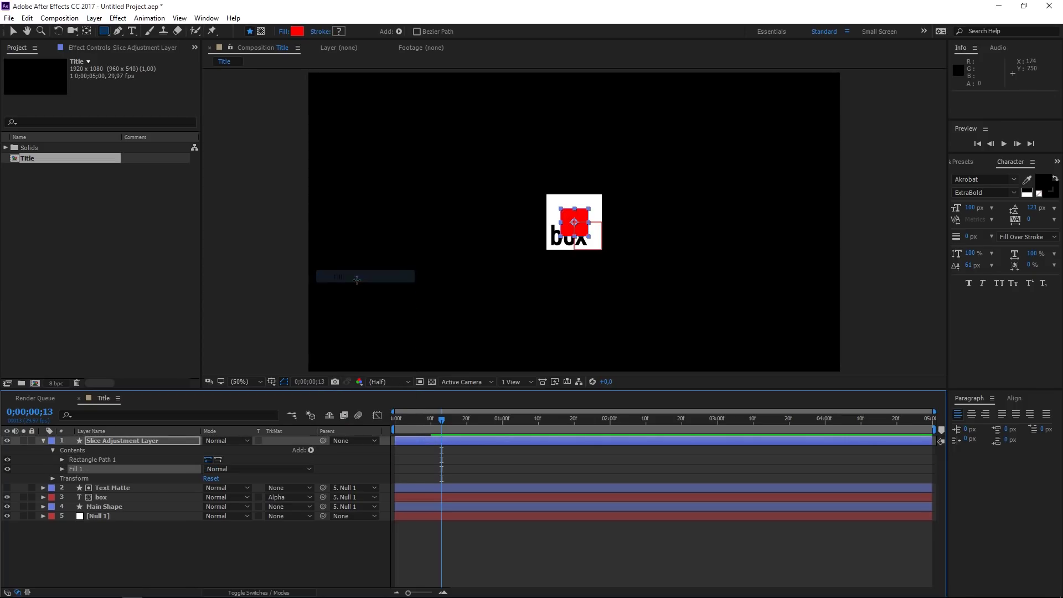
# Set the red square's Transform to Scale 319%, Rotation 30° and Position 1101,617
pyautogui.click(53, 451)
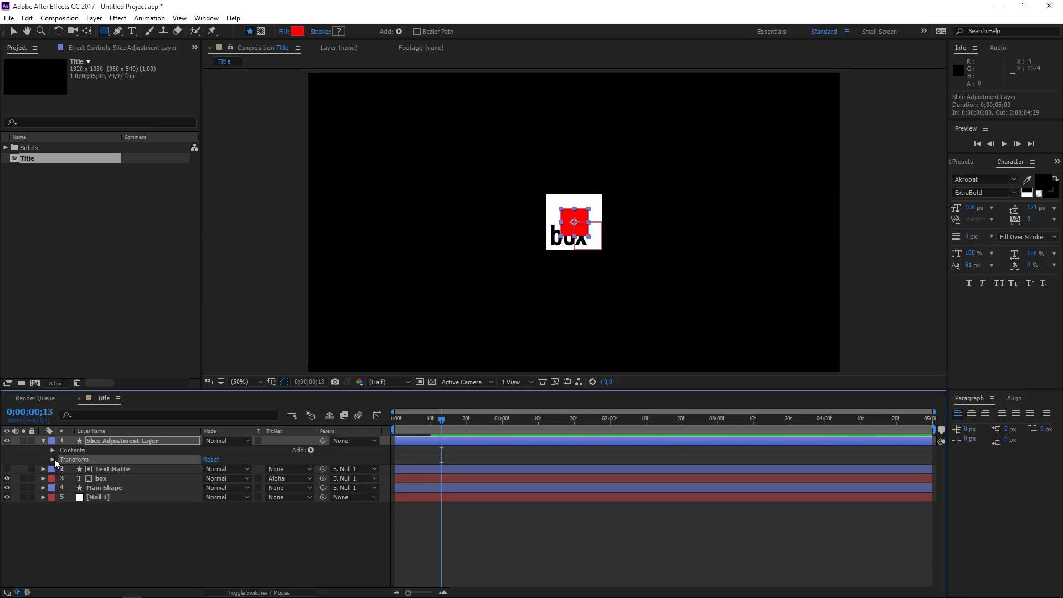
pyautogui.click(53, 460)
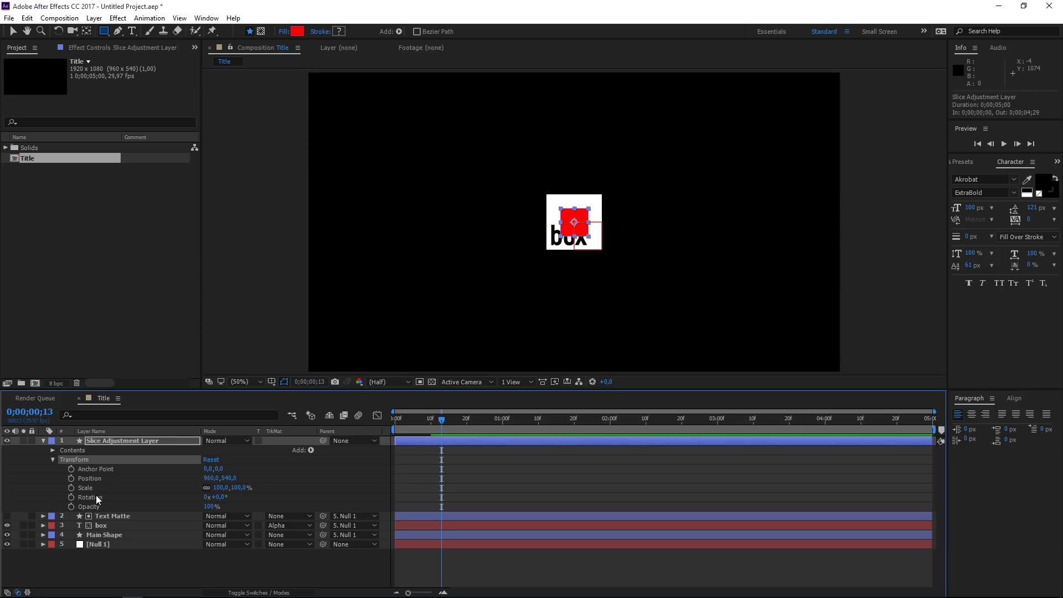
pyautogui.moveTo(237, 488); pyautogui.dragTo(337, 498)
pyautogui.click(220, 498)
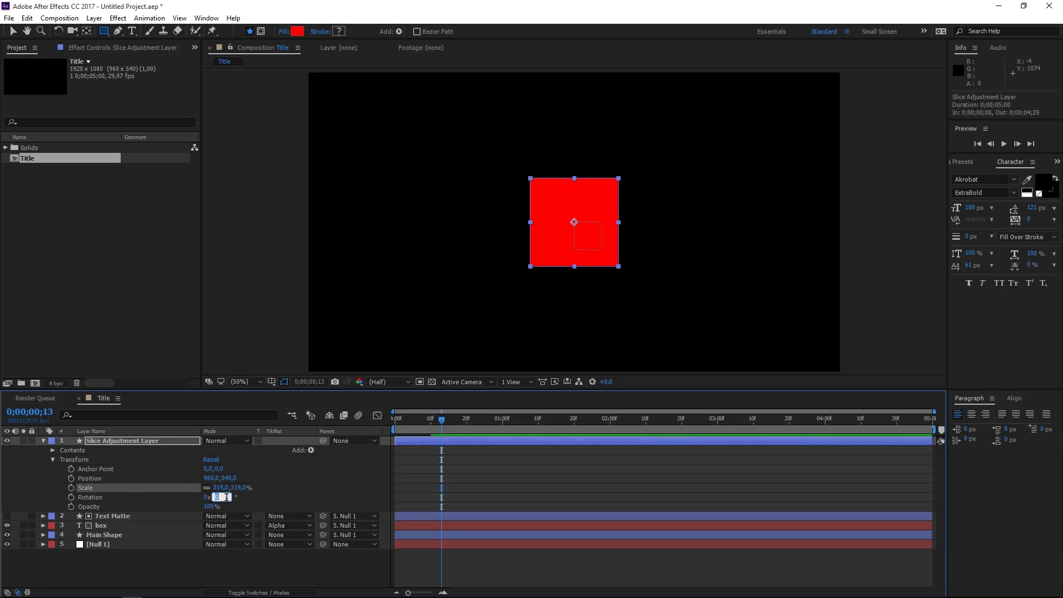
pyautogui.write('30')
pyautogui.press('Return')
pyautogui.moveTo(229, 478); pyautogui.dragTo(319, 493)
pyautogui.moveTo(208, 478); pyautogui.dragTo(244, 480)
pyautogui.moveTo(229, 478)
pyautogui.mouseDown()
pyautogui.moveTo(176, 486)
pyautogui.moveTo(236, 478)
pyautogui.mouseUp()
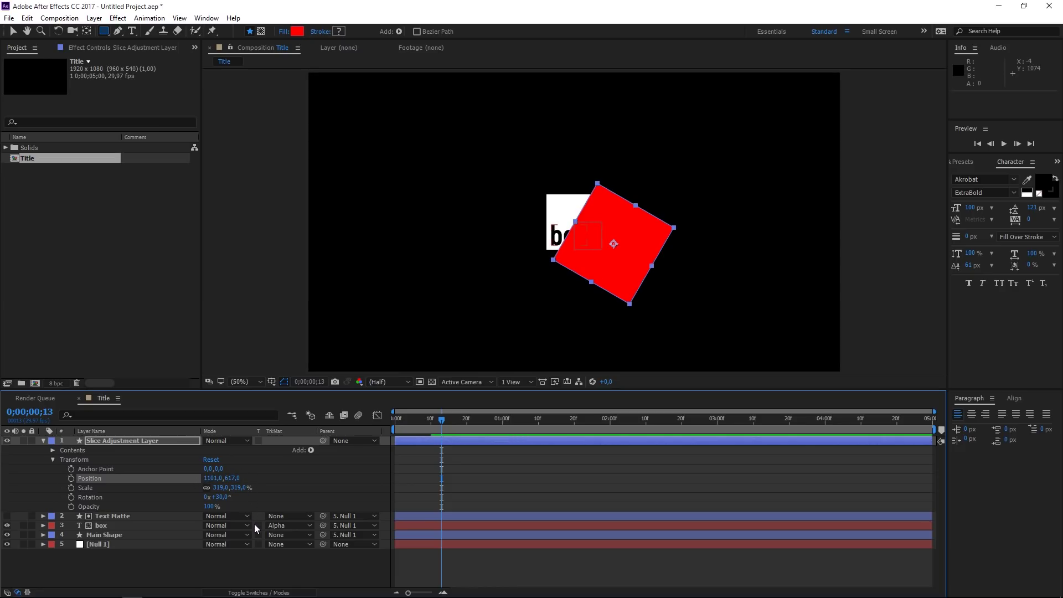
# Enable the Adjustment Layer switch on Slice Adjustment Layer and trim its in-point to 0;00;00;25
pyautogui.click(264, 593)
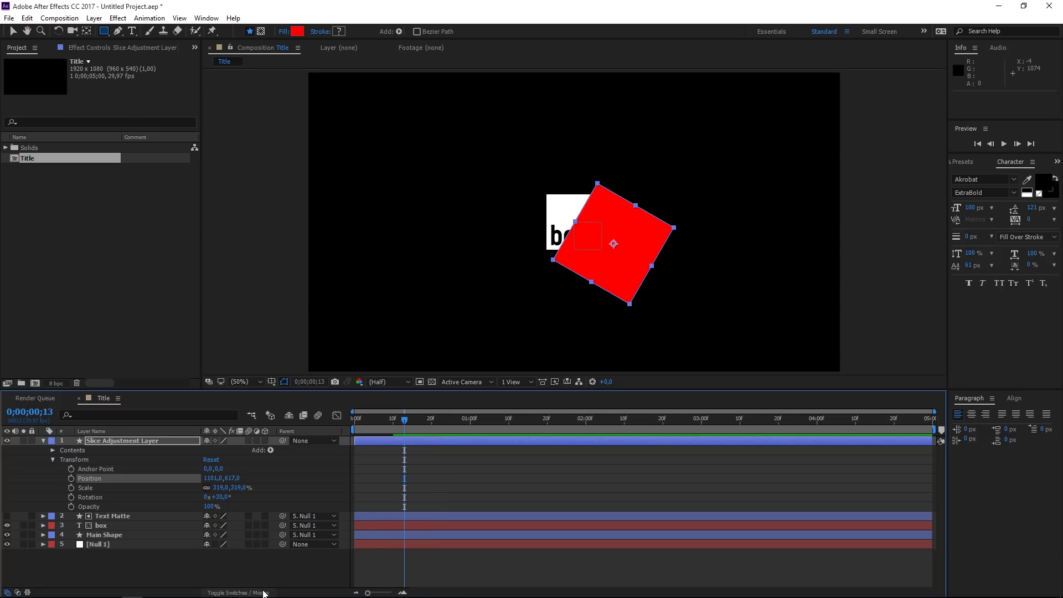
pyautogui.click(257, 441)
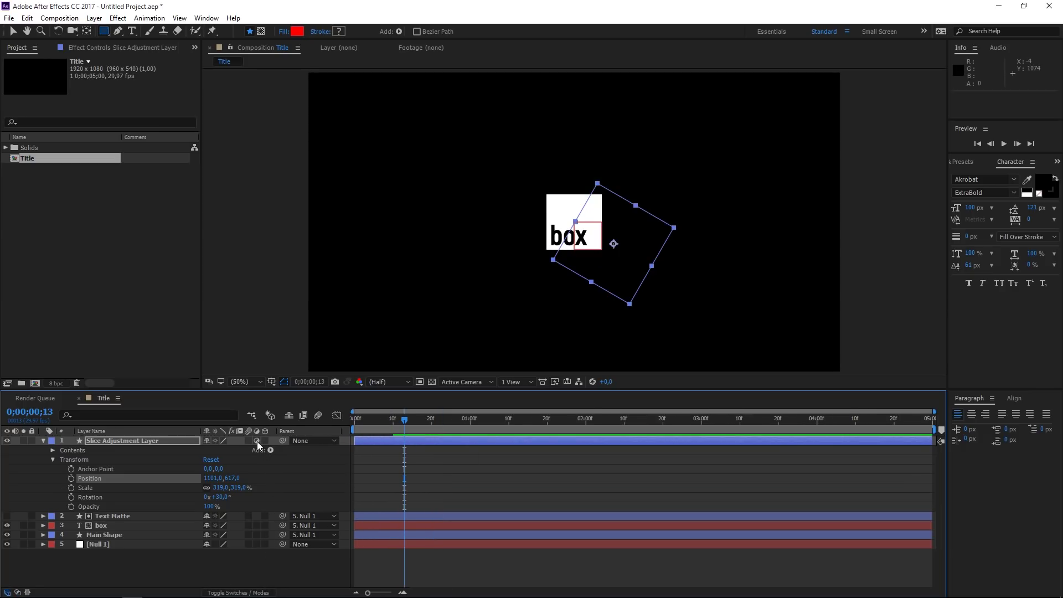
pyautogui.click(453, 418)
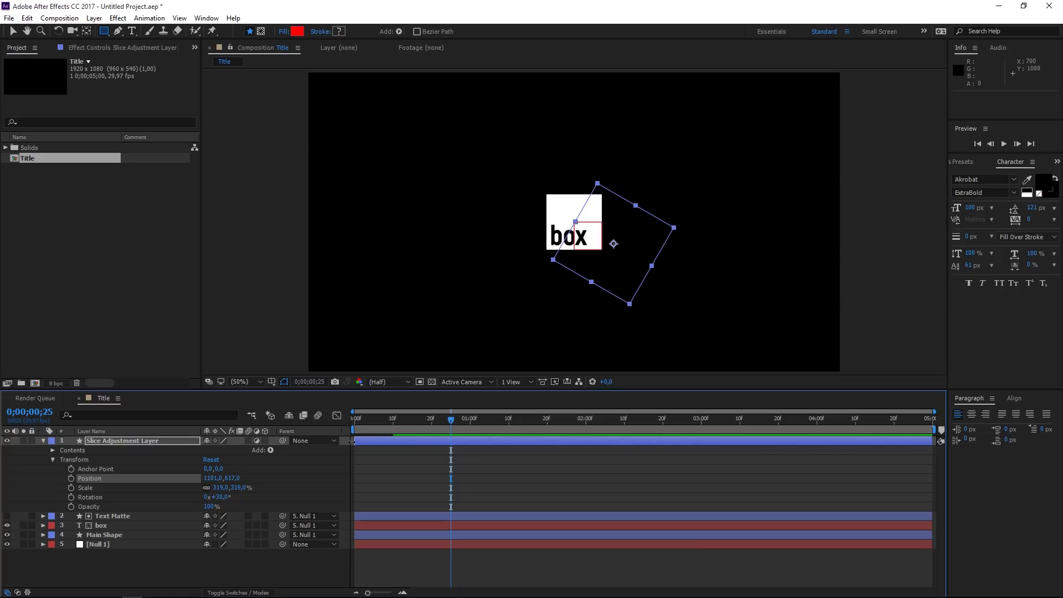
pyautogui.moveTo(356, 442); pyautogui.dragTo(451, 442)
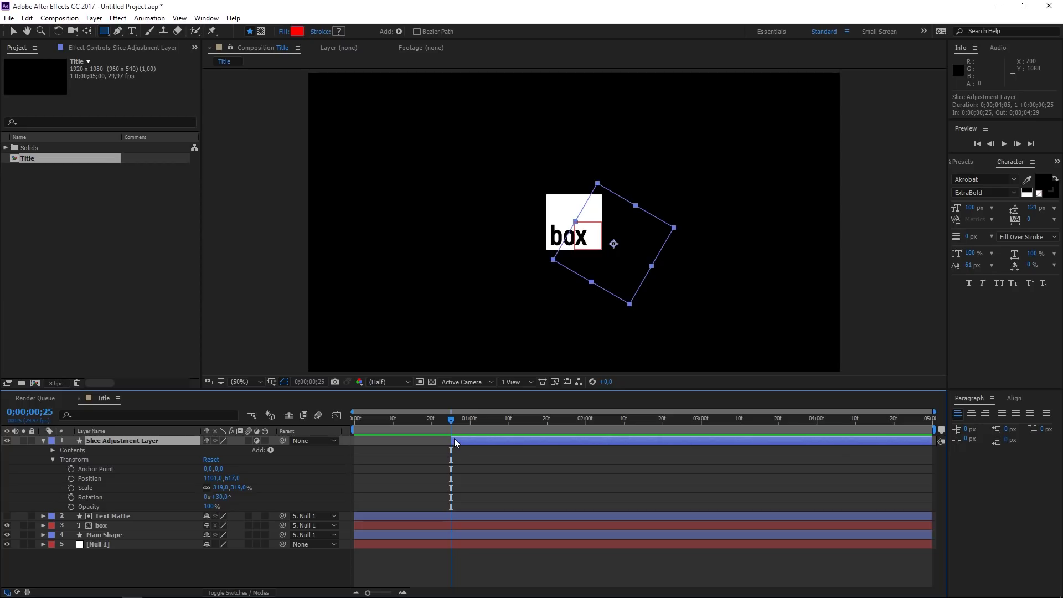
# Keyframe Scale as a hold at 319% on frame 25, then 790% at 0;00;01;00
pyautogui.click(70, 488)
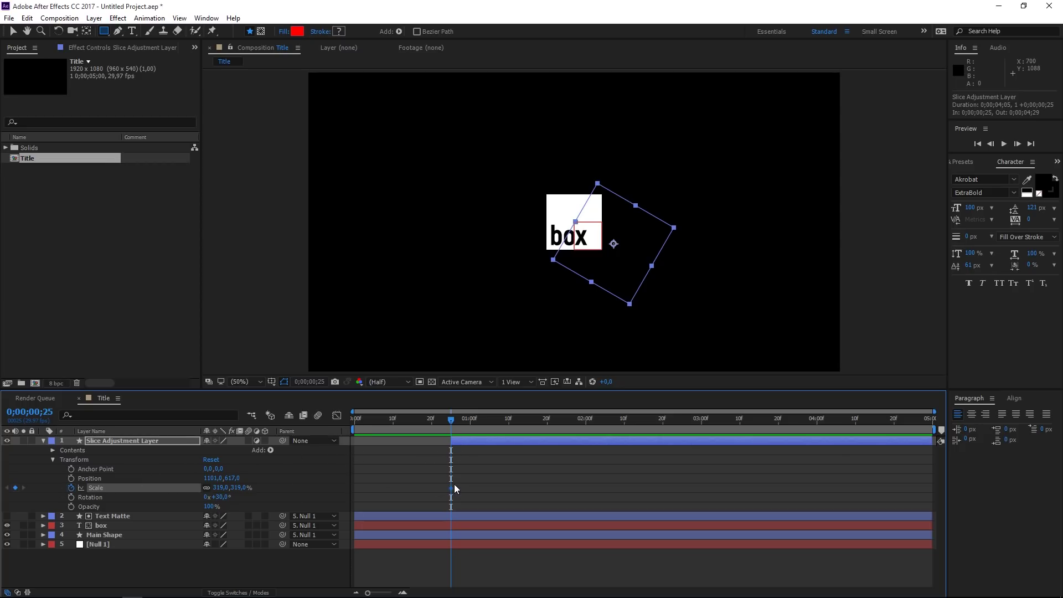
pyautogui.rightClick(451, 488)
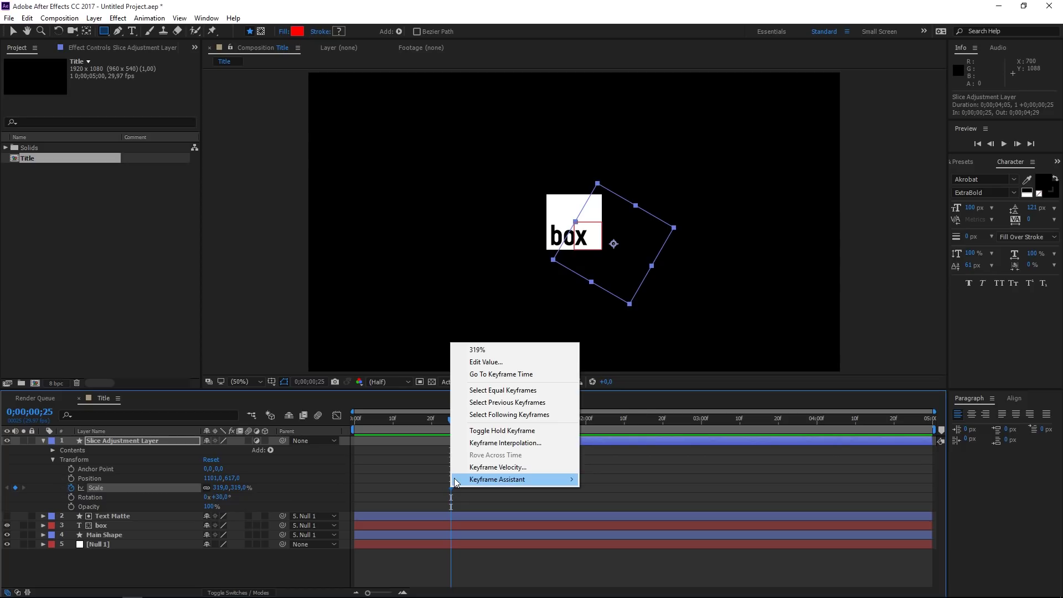
pyautogui.click(562, 433)
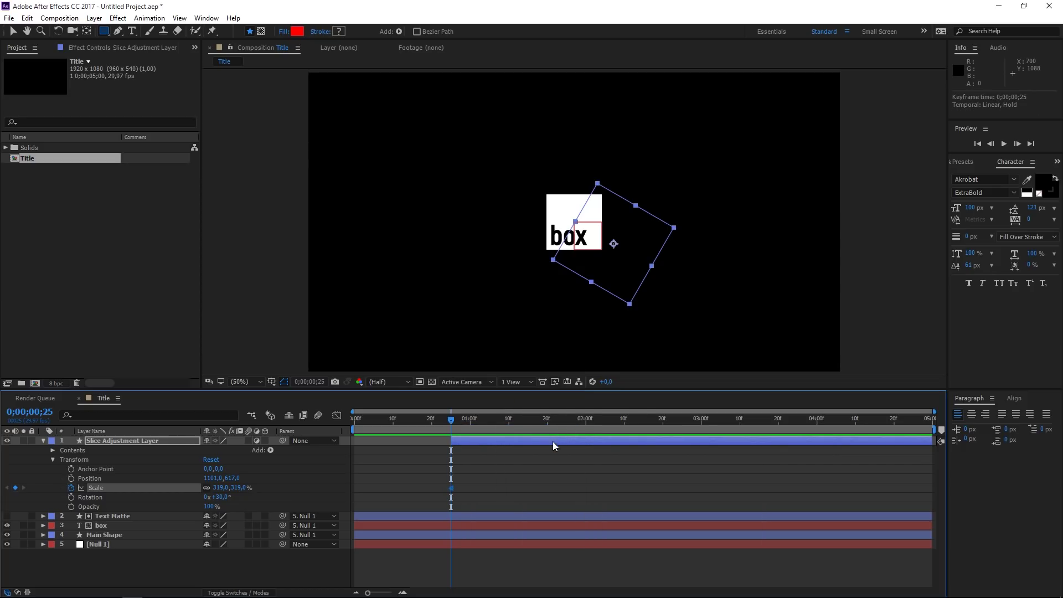
pyautogui.click(471, 420)
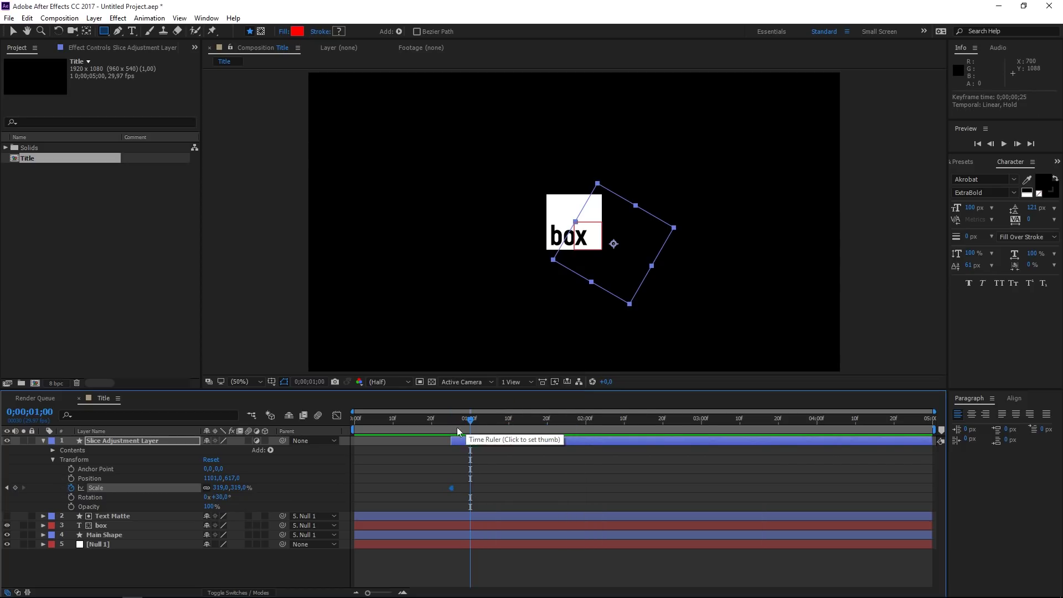
pyautogui.moveTo(238, 488); pyautogui.dragTo(529, 504)
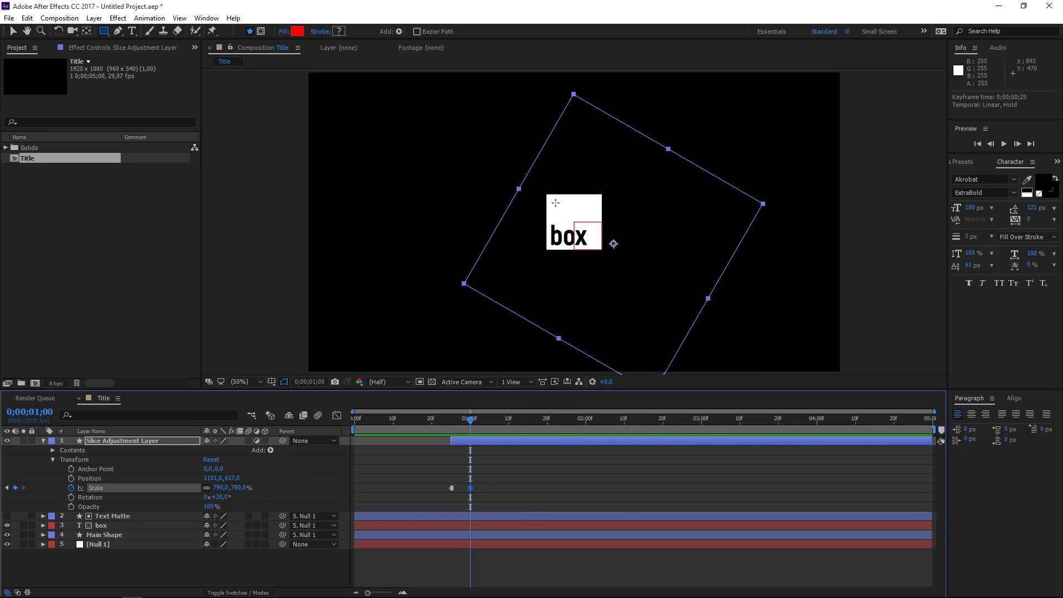
pyautogui.moveTo(471, 424)
pyautogui.mouseDown()
pyautogui.moveTo(413, 428)
pyautogui.moveTo(477, 426)
pyautogui.mouseUp()
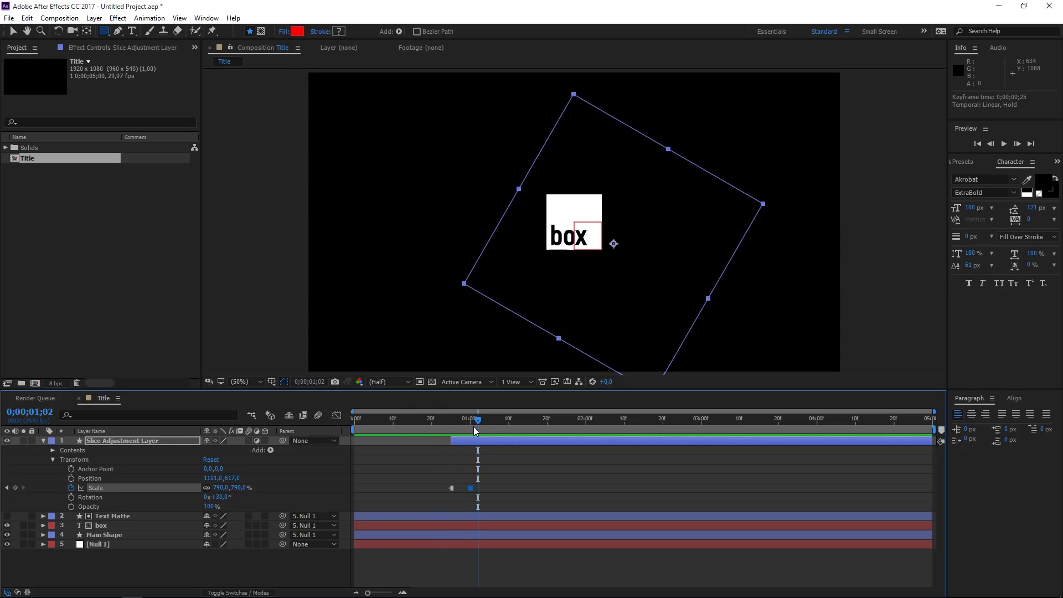
# Find the Transform effect in Effects & Presets and apply it to Slice Adjustment Layer
pyautogui.click(963, 162)
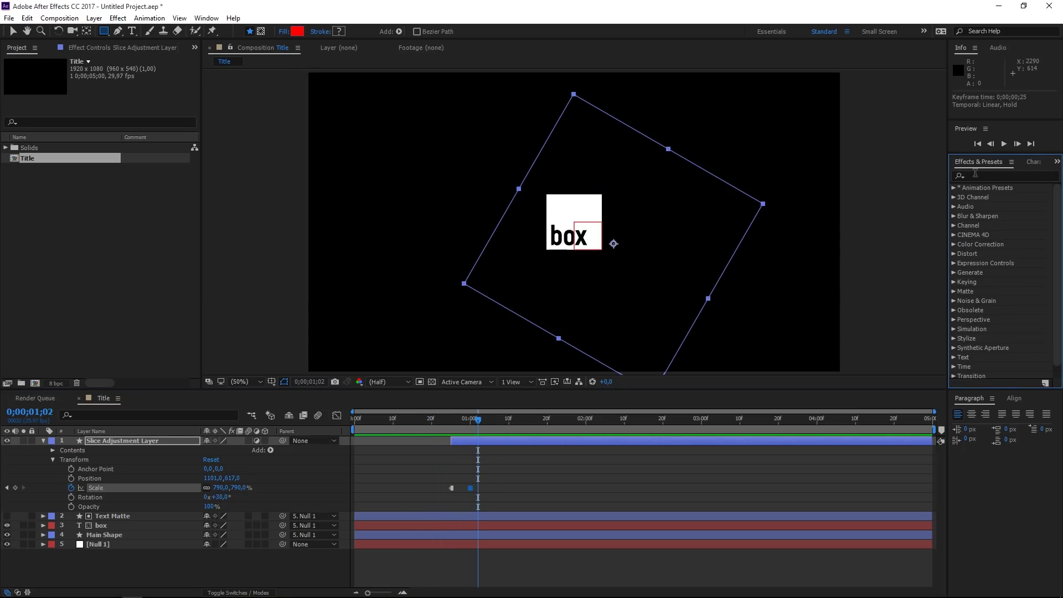
pyautogui.click(977, 174)
pyautogui.write('tra')
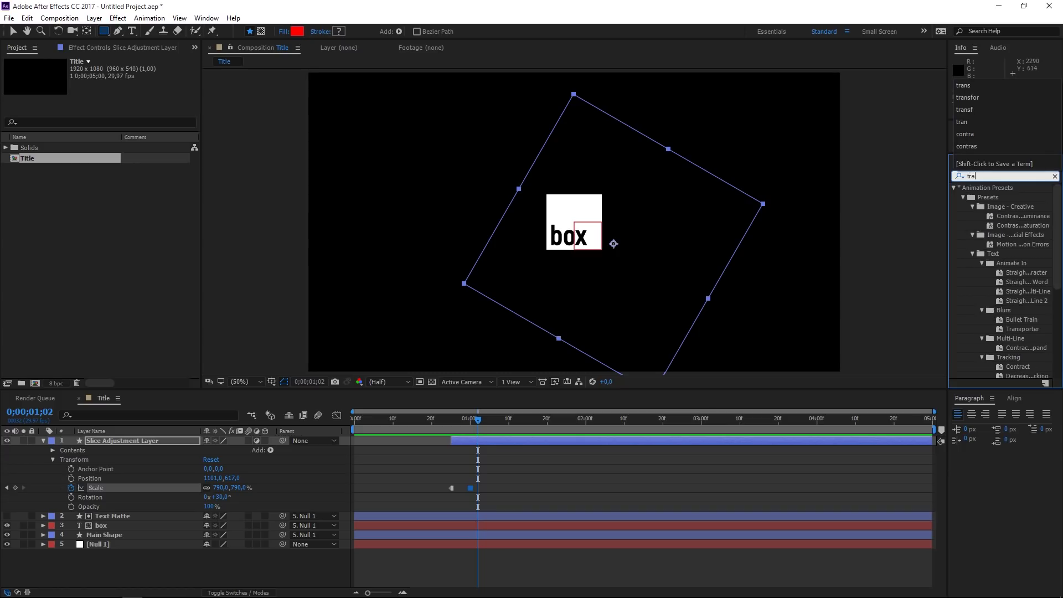
pyautogui.write('n')
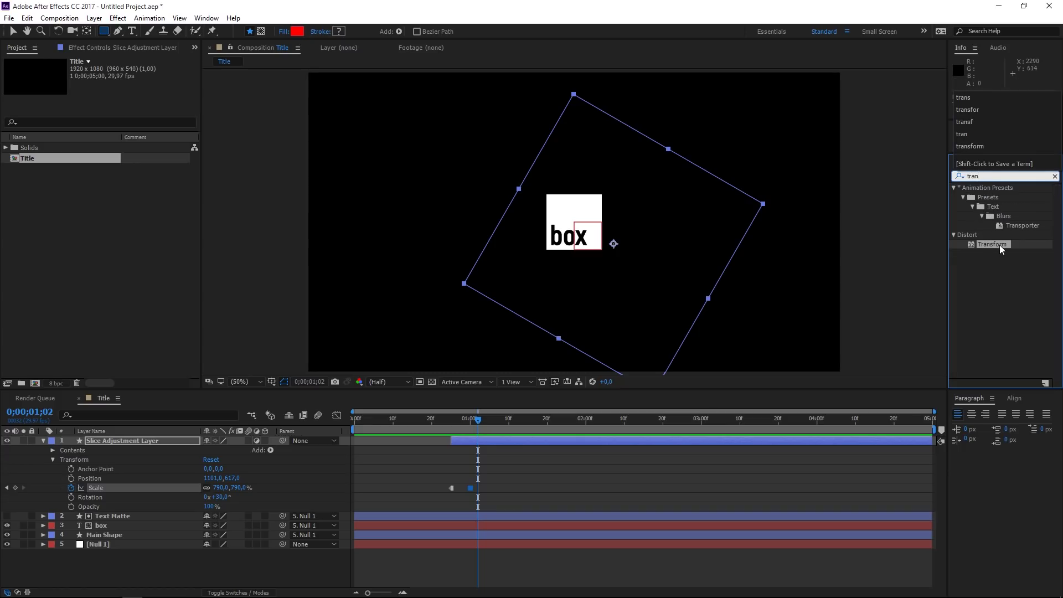
pyautogui.moveTo(999, 245); pyautogui.dragTo(493, 433)
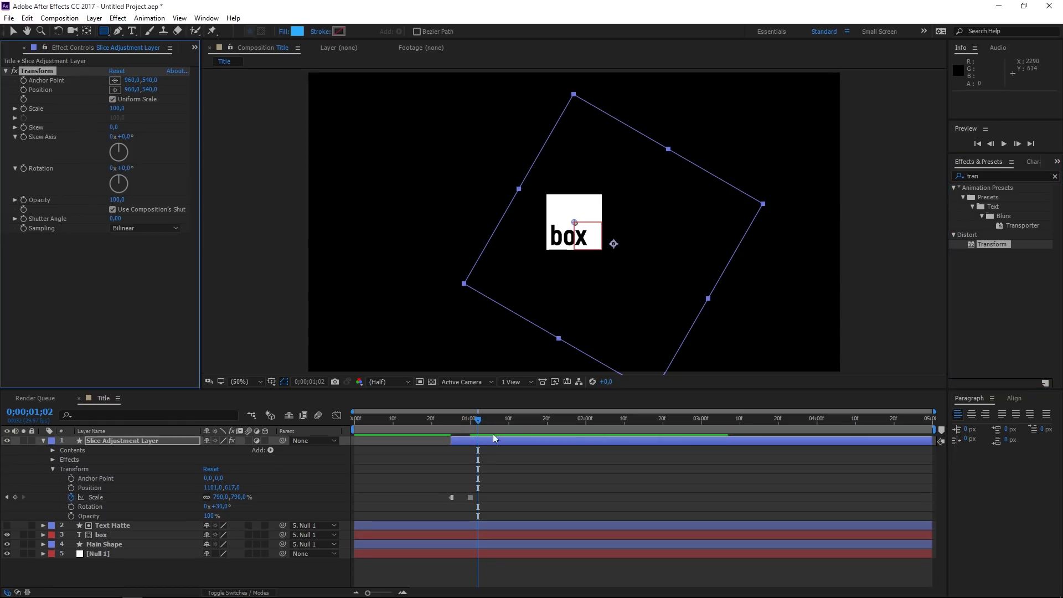
pyautogui.press('v')
pyautogui.click(1055, 176)
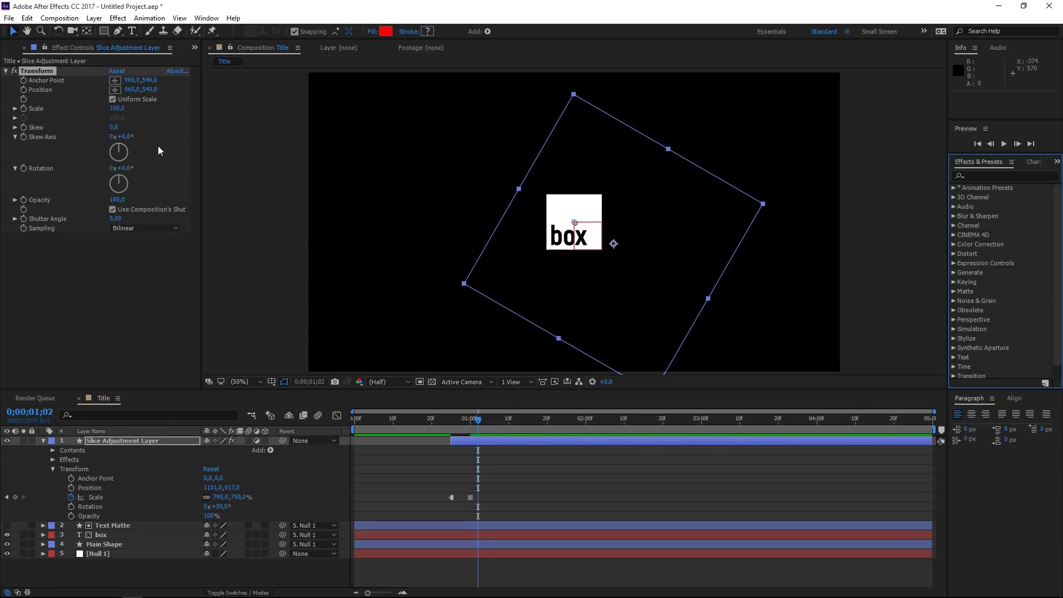
# Set the Transform effect's Scale to 95, then scrub back and preview the result
pyautogui.click(117, 108)
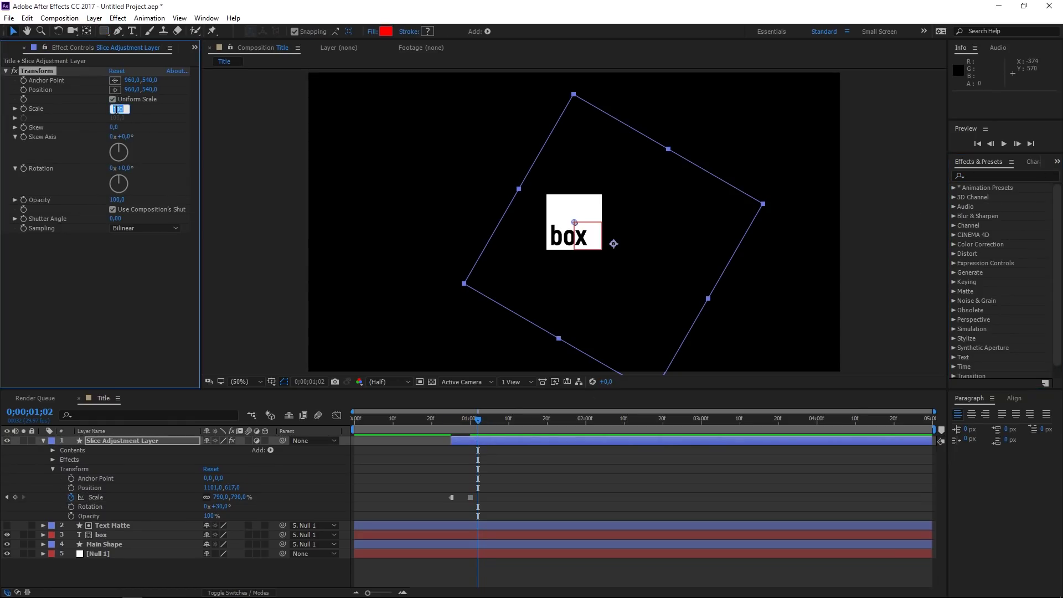
pyautogui.write('95')
pyautogui.press('Return')
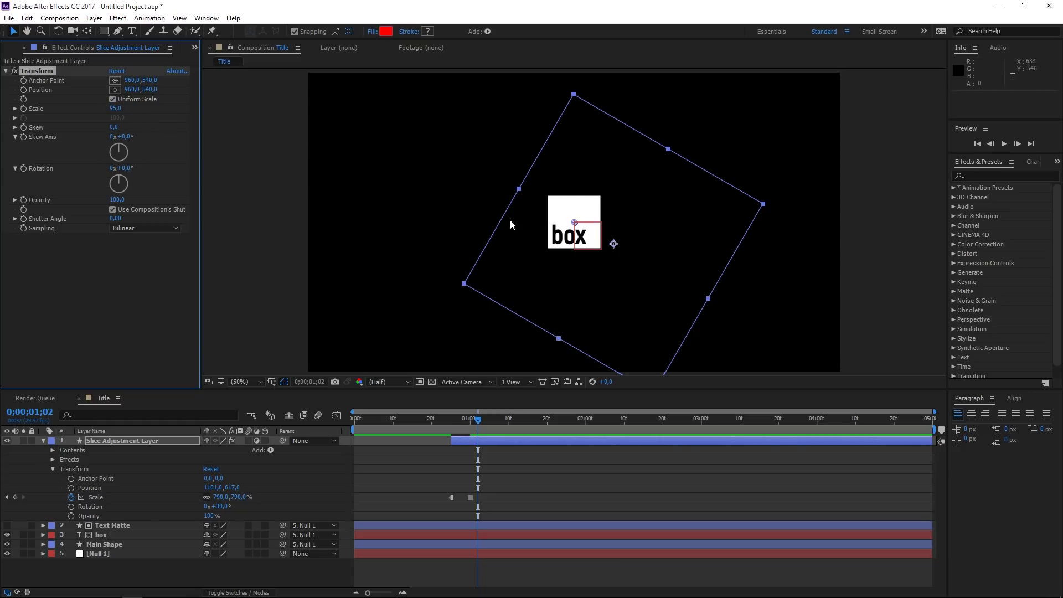
pyautogui.moveTo(468, 424); pyautogui.dragTo(460, 424)
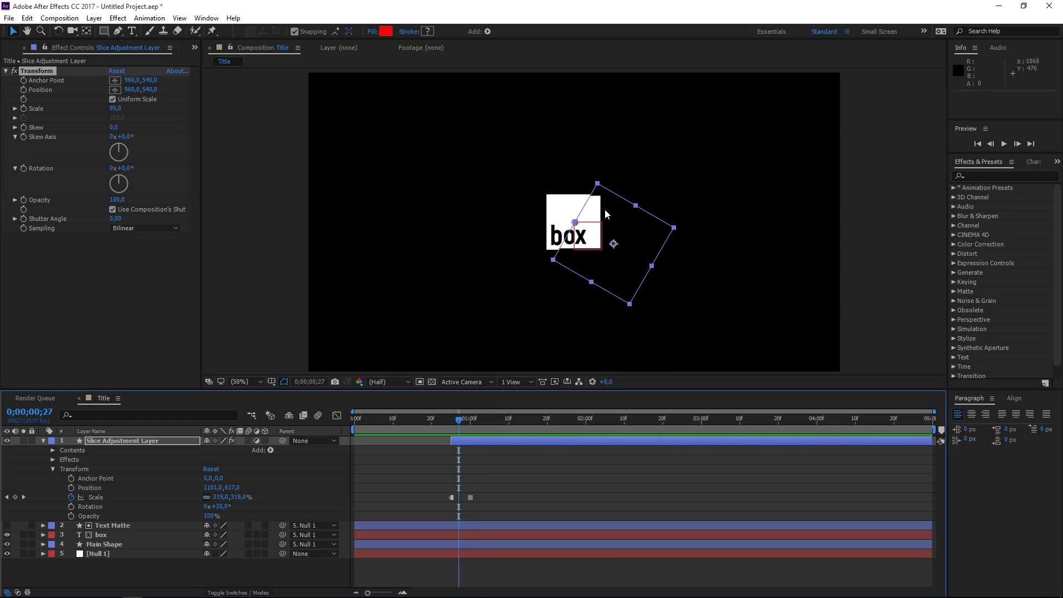
pyautogui.click(533, 524)
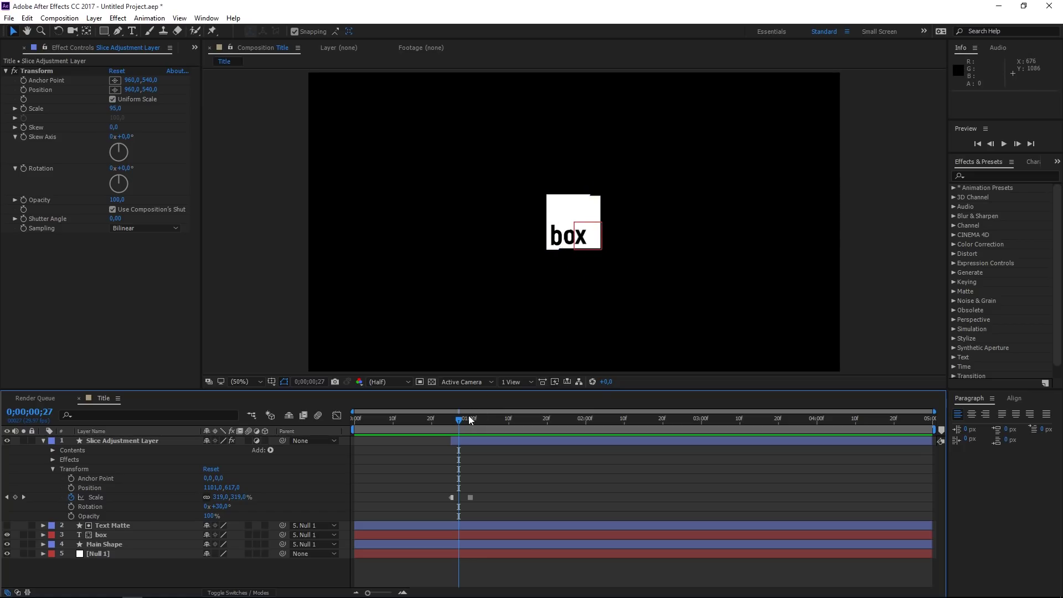
pyautogui.moveTo(458, 424); pyautogui.dragTo(436, 427)
pyautogui.press('space')
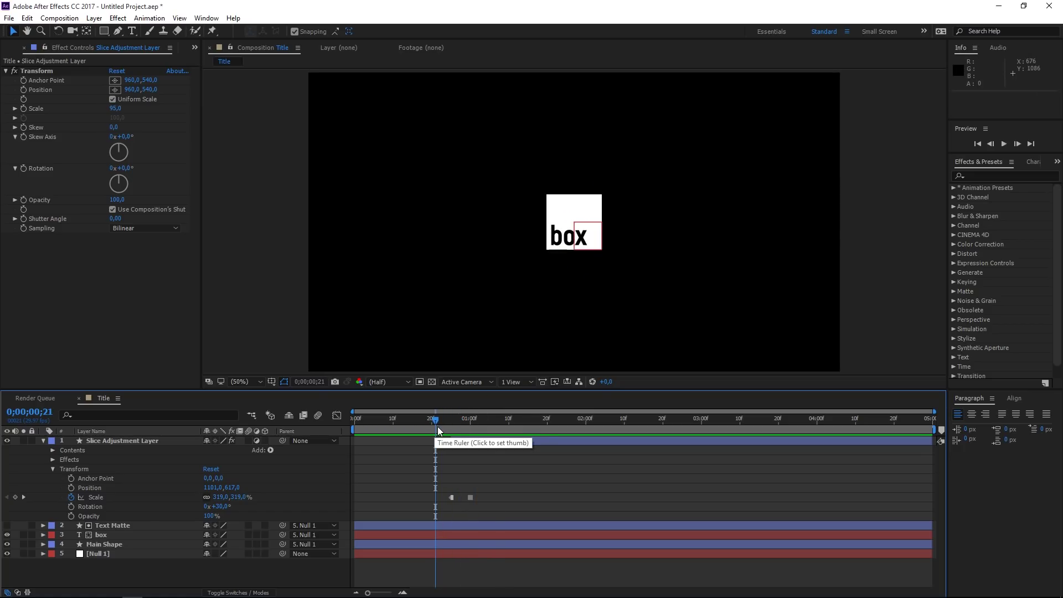
# Select all five Title layers at 0;00;01;00 and pre-compose them as 'Pre-comp 1'
pyautogui.click(44, 441)
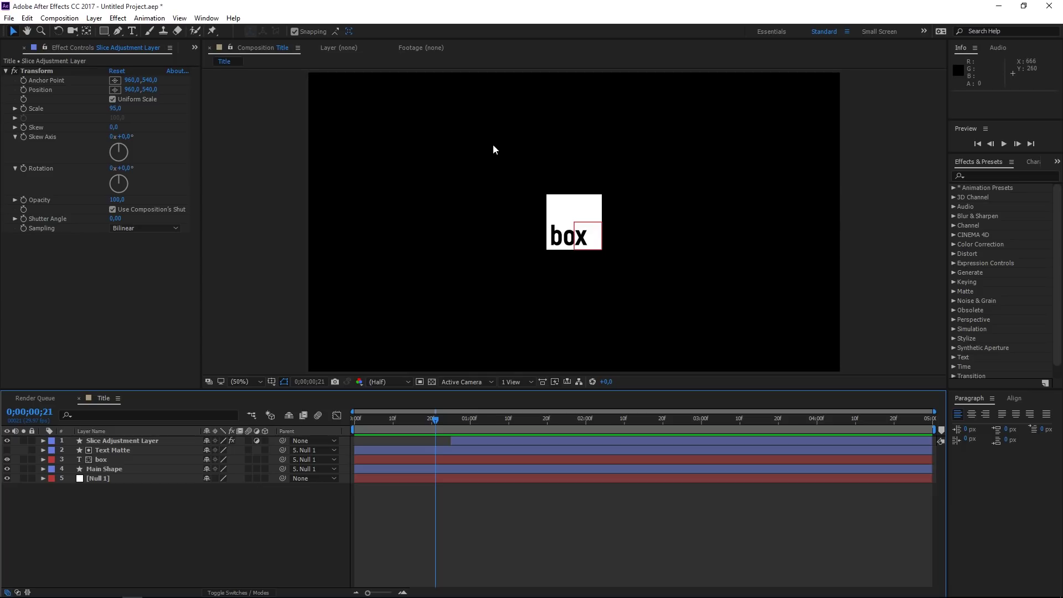
pyautogui.click(98, 440)
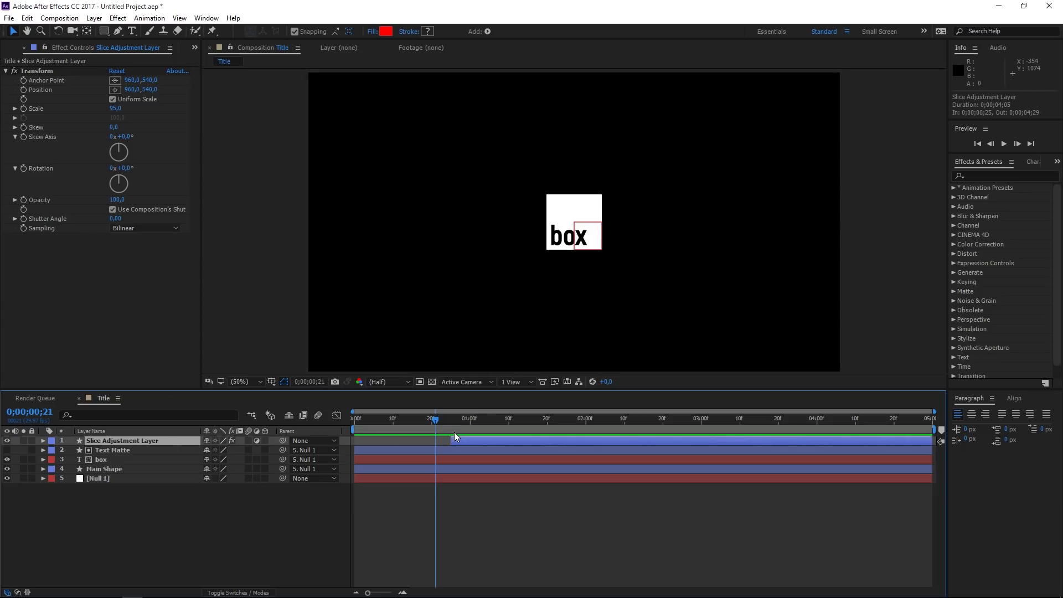
pyautogui.click(471, 422)
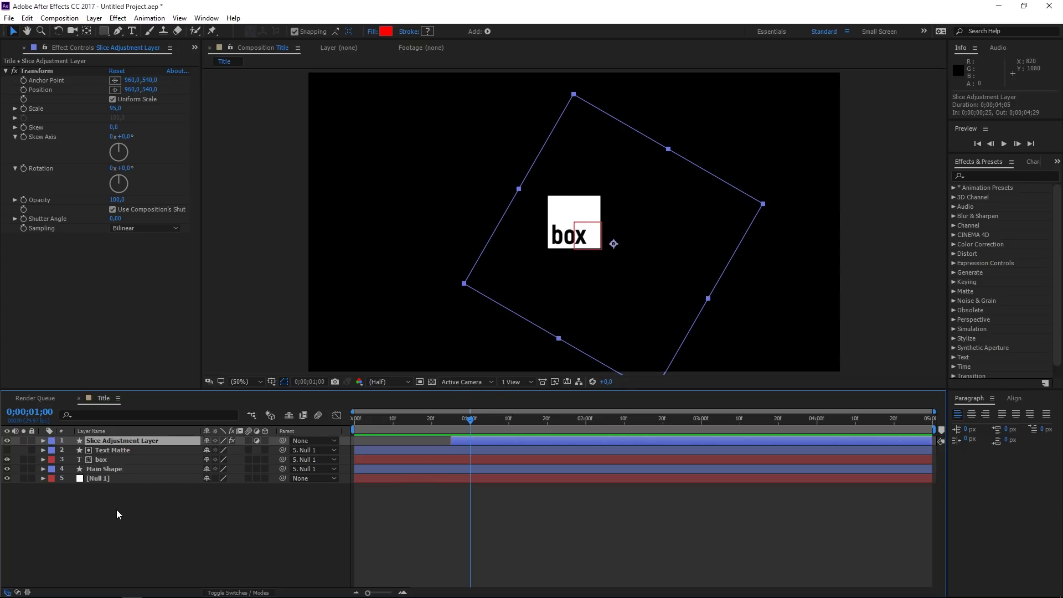
pyautogui.moveTo(116, 514); pyautogui.dragTo(111, 441)
pyautogui.rightClick(112, 441)
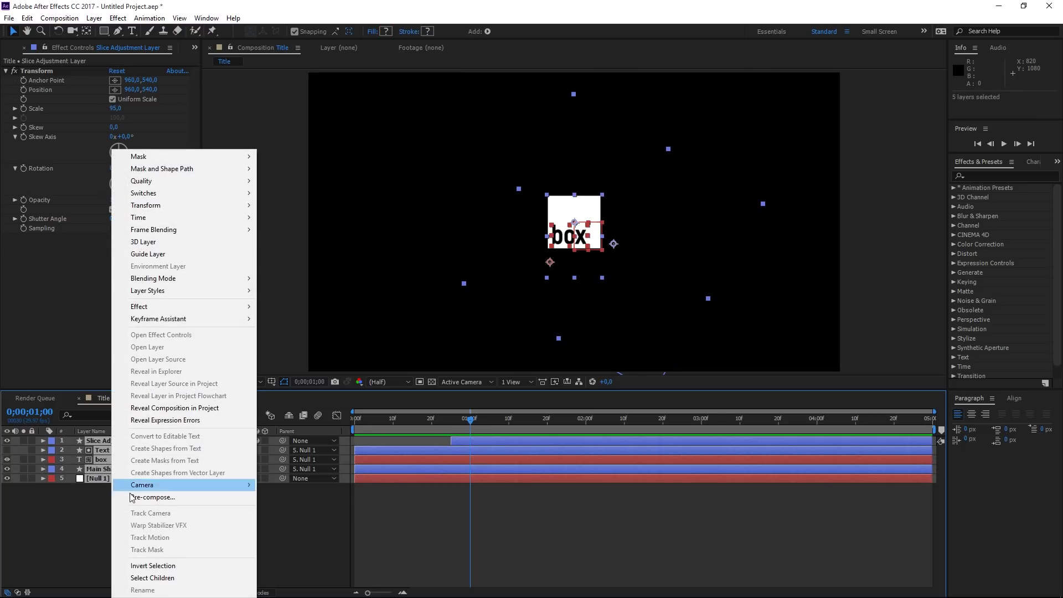
pyautogui.click(152, 497)
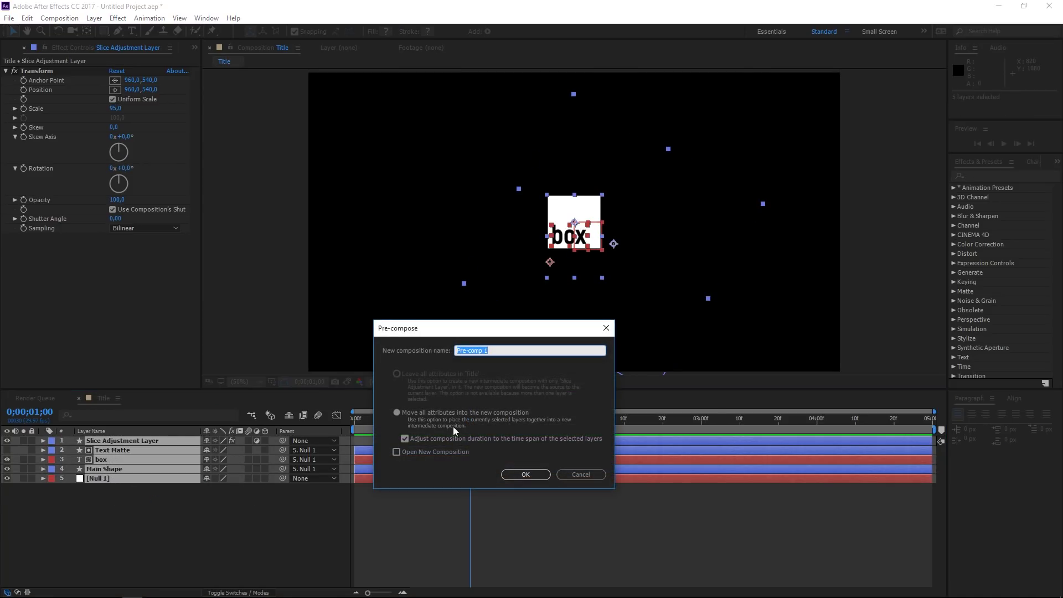
pyautogui.click(529, 475)
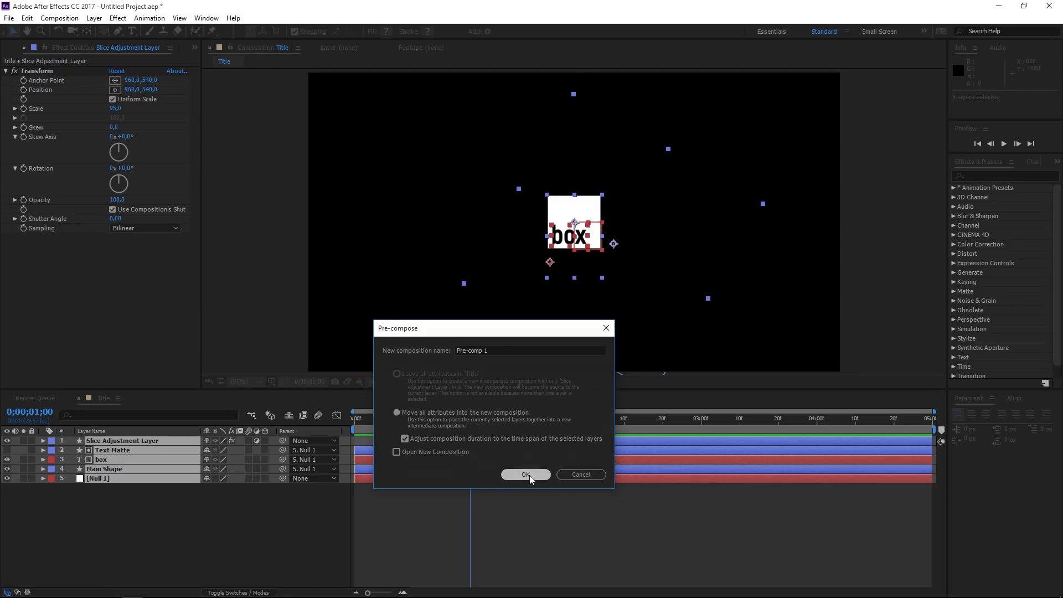
pyautogui.click(204, 469)
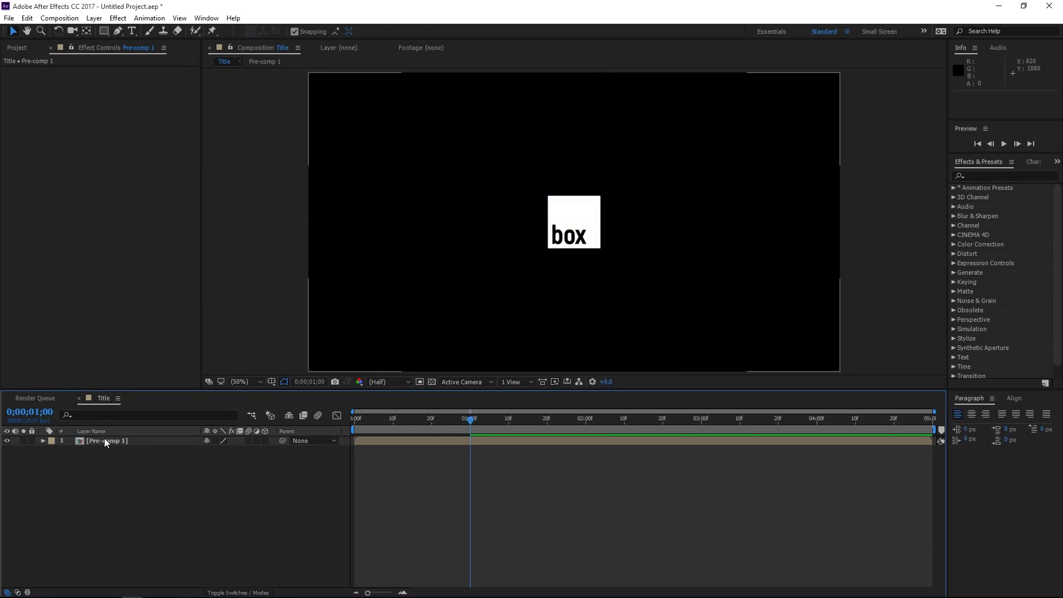
# Add a light blue Medium Royal Blue Solid 1 layer below Pre-comp 1, then return to the start
pyautogui.rightClick(123, 475)
pyautogui.moveTo(205, 479)
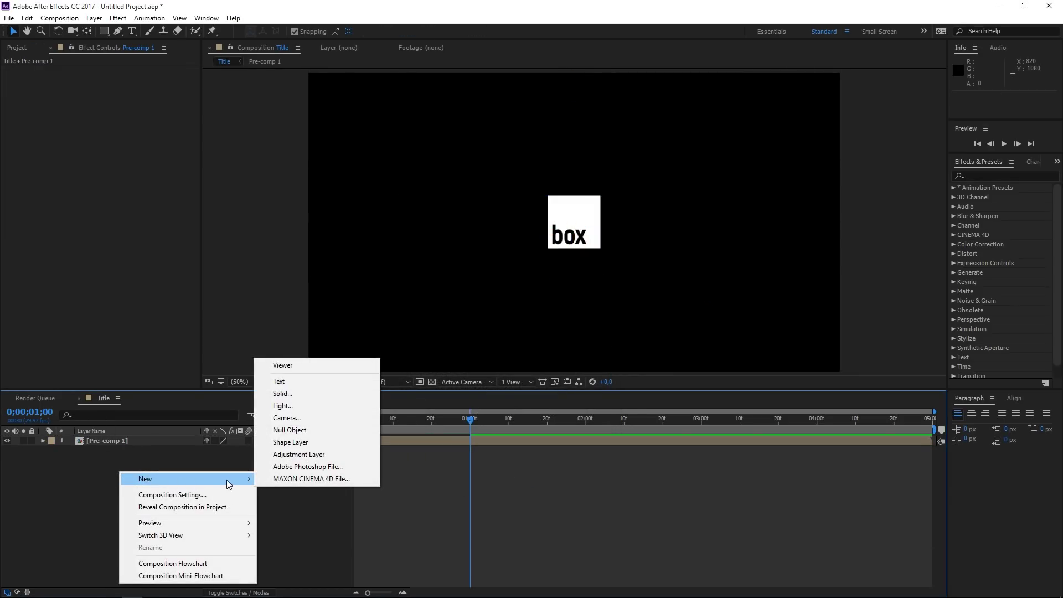
pyautogui.click(282, 394)
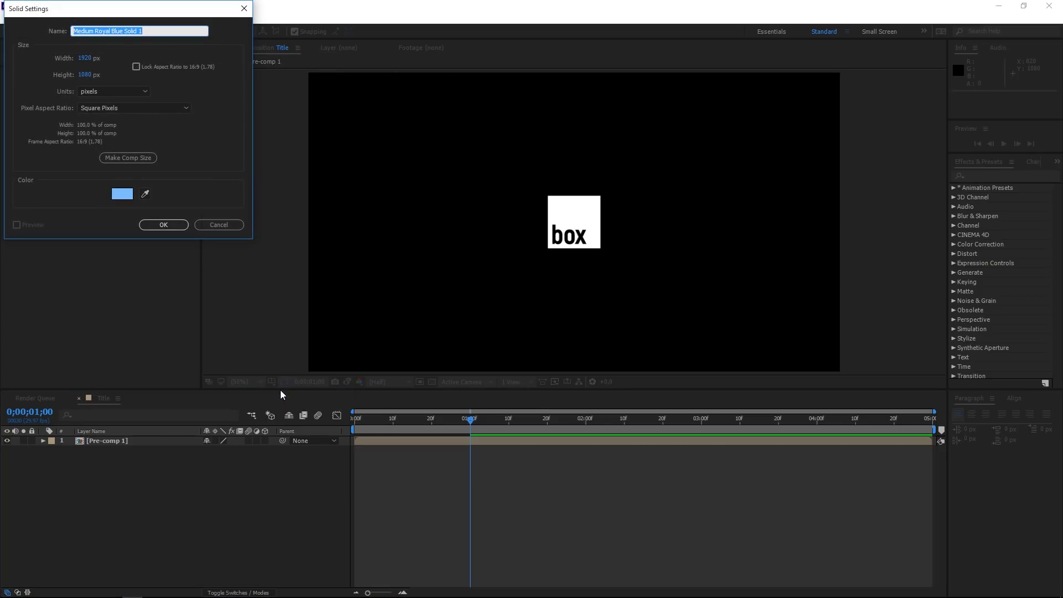
pyautogui.click(142, 224)
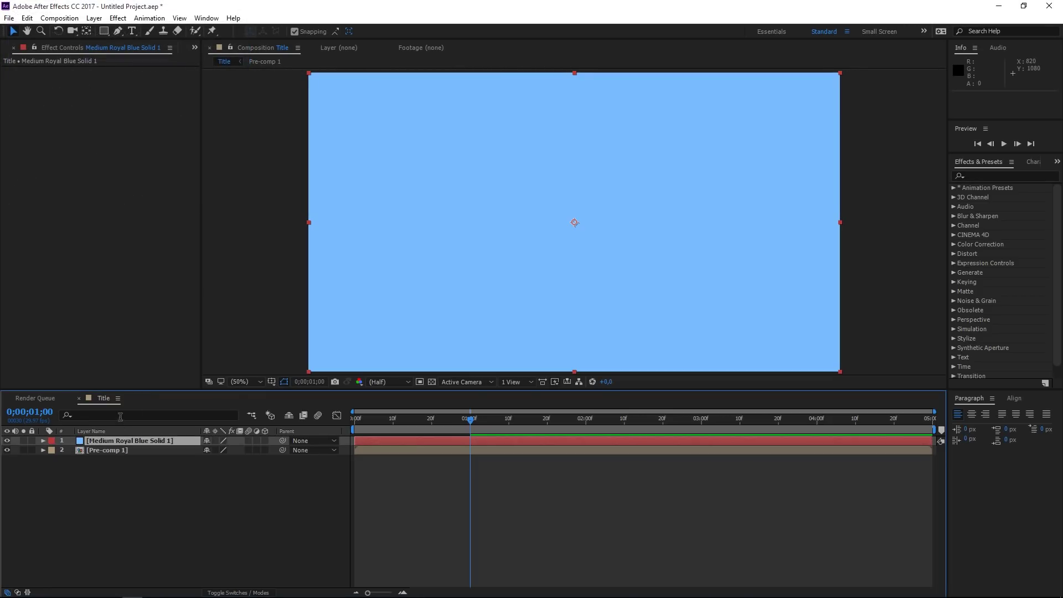
pyautogui.moveTo(103, 438); pyautogui.dragTo(111, 465)
pyautogui.click(304, 441)
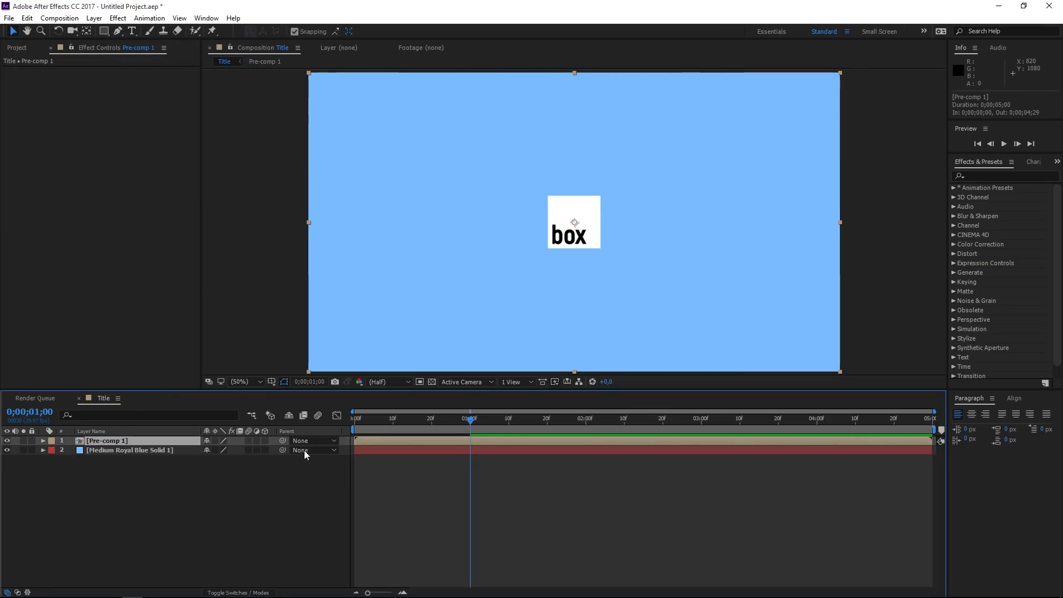
pyautogui.moveTo(378, 427); pyautogui.dragTo(310, 464)
pyautogui.click(308, 498)
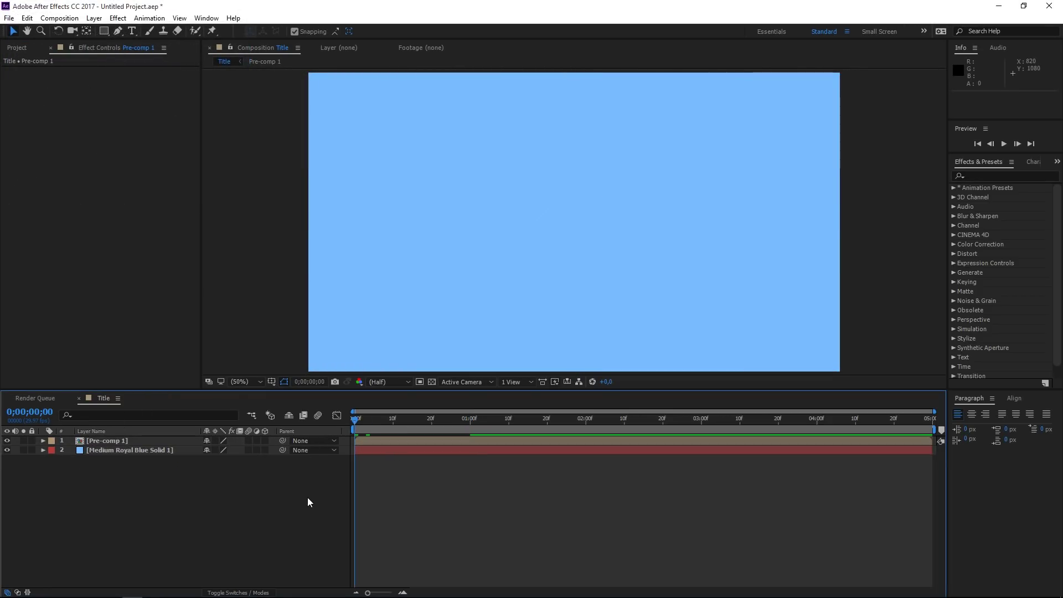
pyautogui.press('space')
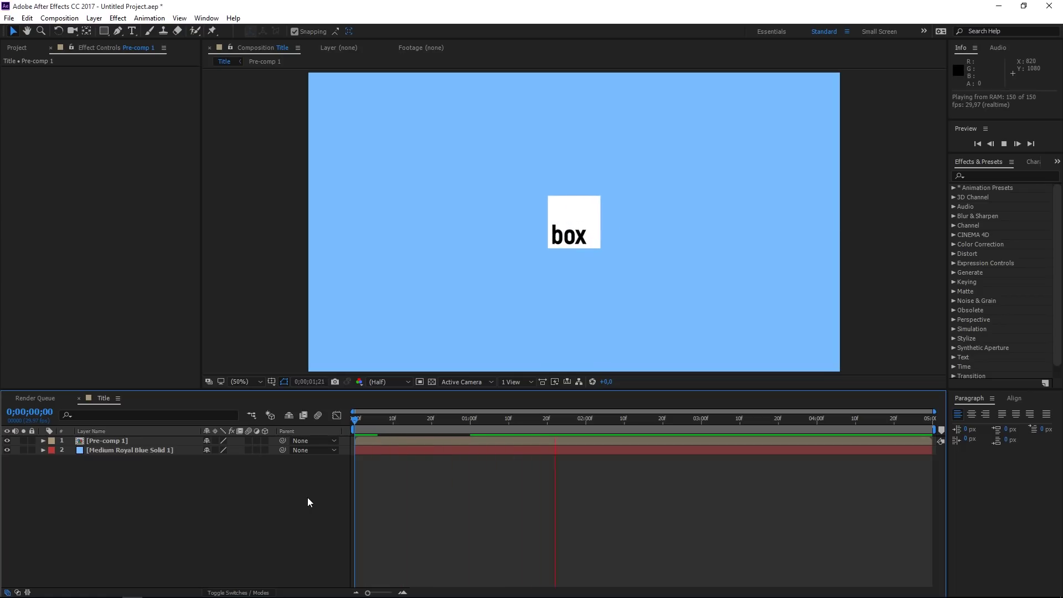